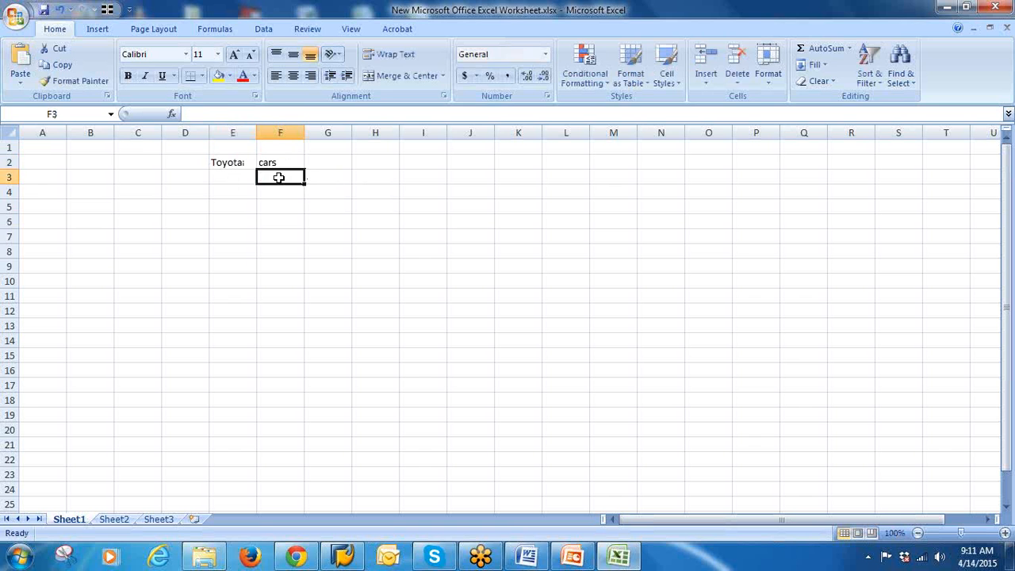
Enter india in F3 below cars, and the city names Goa in I8 and mumbai in J8
{"action": "type", "text": "india"}
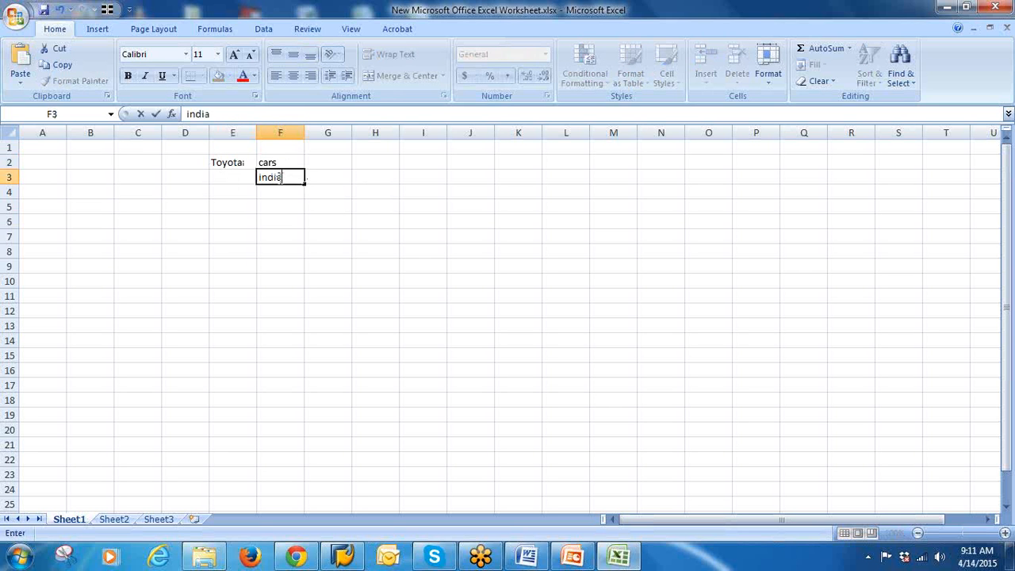
{"action": "left_click", "coordinate": [546, 310]}
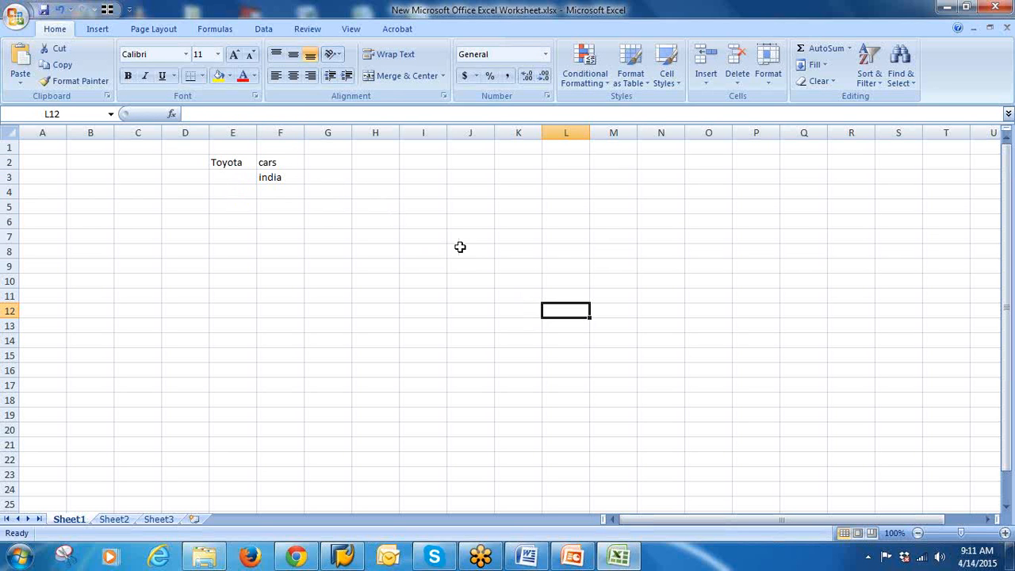
{"action": "left_click", "coordinate": [411, 252]}
{"action": "type", "text": "G"}
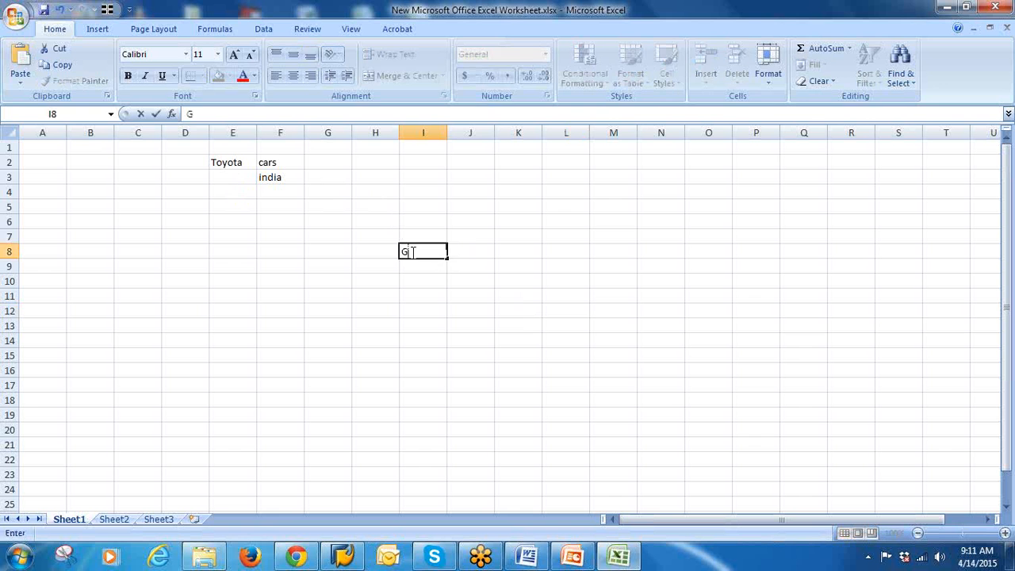
{"action": "type", "text": "oa"}
{"action": "key", "text": "Tab"}
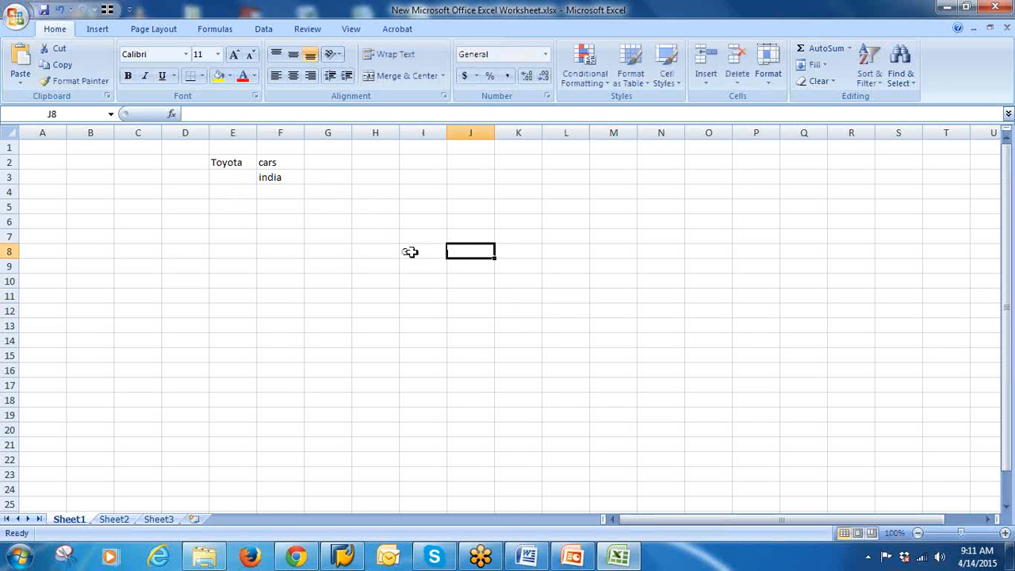
{"action": "type", "text": "mumbai"}
{"action": "key", "text": "Tab"}
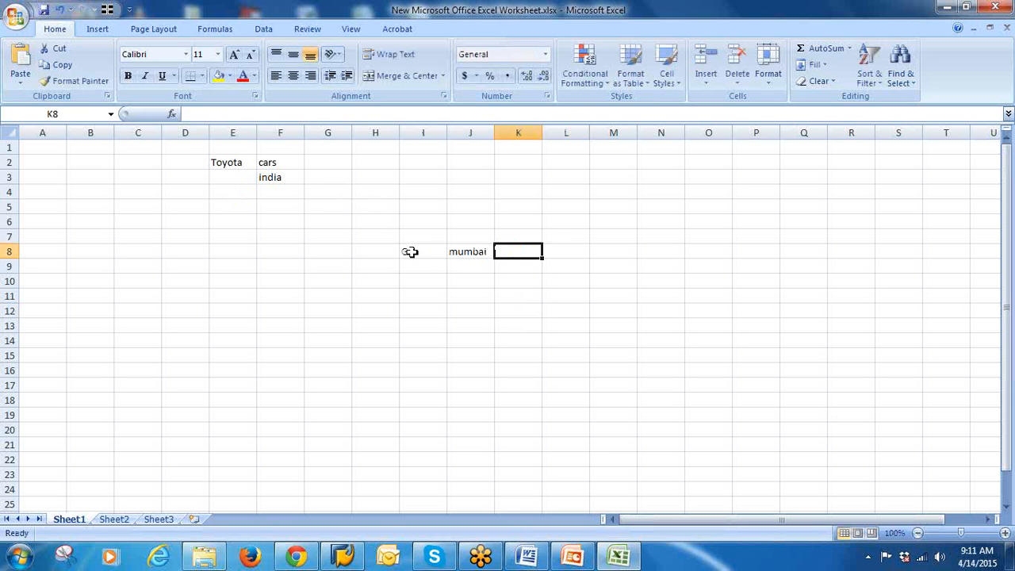
Enter hyderabad in K8 and widen column K to fit the text
{"action": "type", "text": "hyderba"}
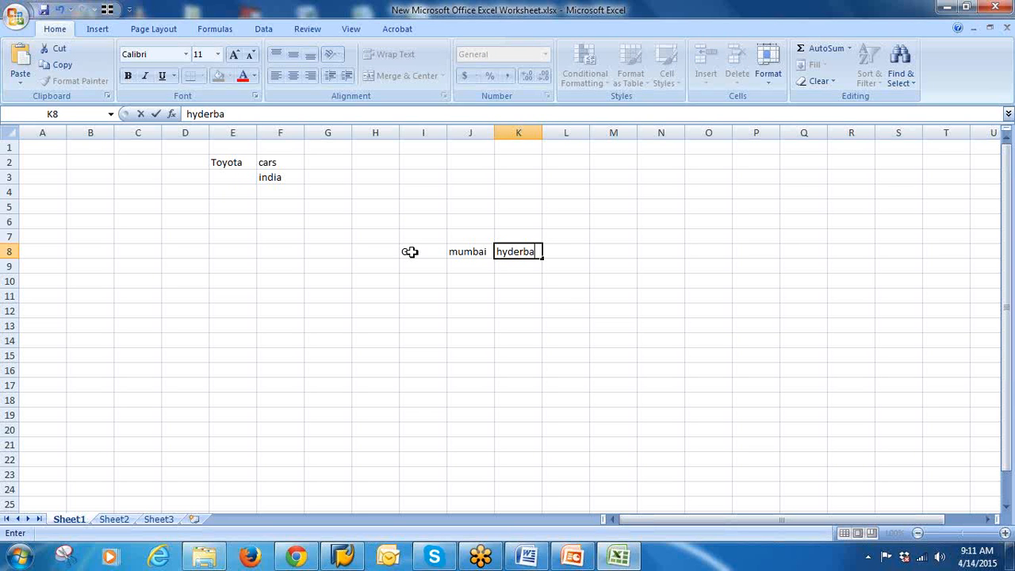
{"action": "type", "text": "ad"}
{"action": "key", "text": "BackSpace"}
{"action": "key", "text": "BackSpace"}
{"action": "left_click", "coordinate": [521, 251]}
{"action": "type", "text": "a"}
{"action": "key", "text": "BackSpace"}
{"action": "type", "text": "a"}
{"action": "left_click", "coordinate": [576, 263]}
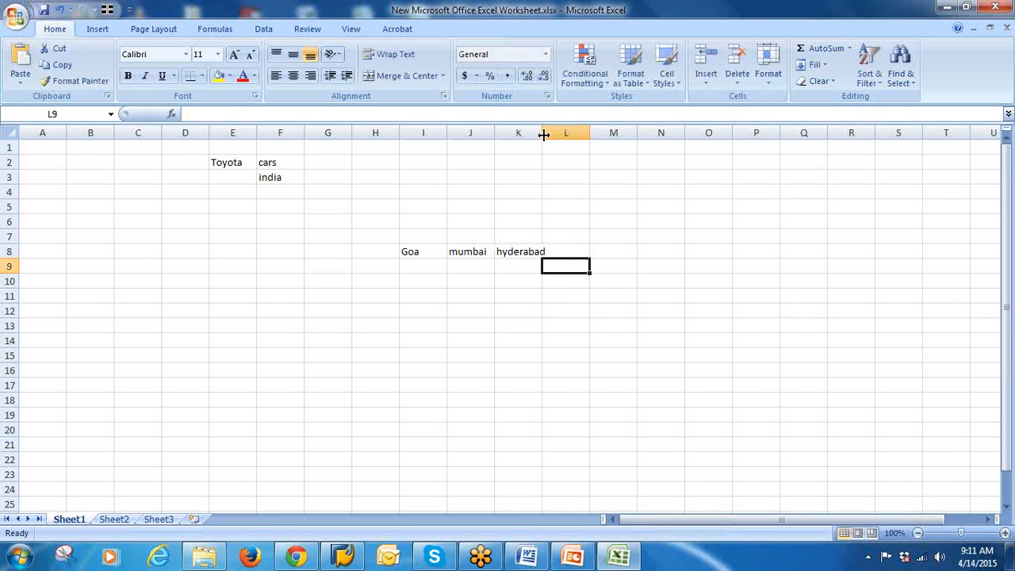
{"action": "double_click", "coordinate": [543, 134]}
Enter kolkata in L8, next to hyderabad in the row of cities
{"action": "left_click", "coordinate": [582, 249]}
{"action": "type", "text": "k"}
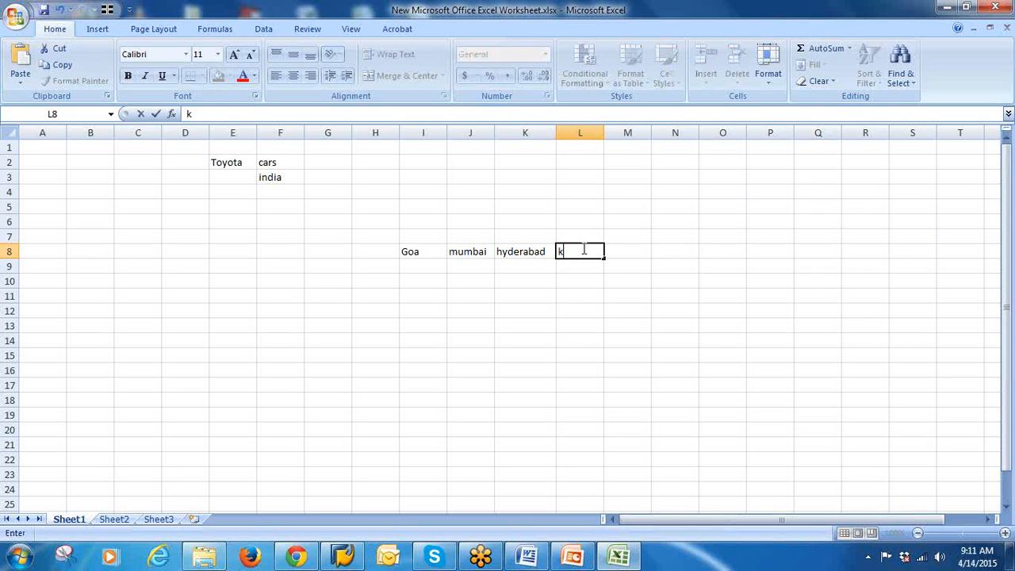
{"action": "type", "text": "olkata"}
{"action": "left_click", "coordinate": [621, 295]}
{"action": "left_click_drag", "start_coordinate": [424, 252], "coordinate": [578, 251]}
{"action": "left_click", "coordinate": [470, 309]}
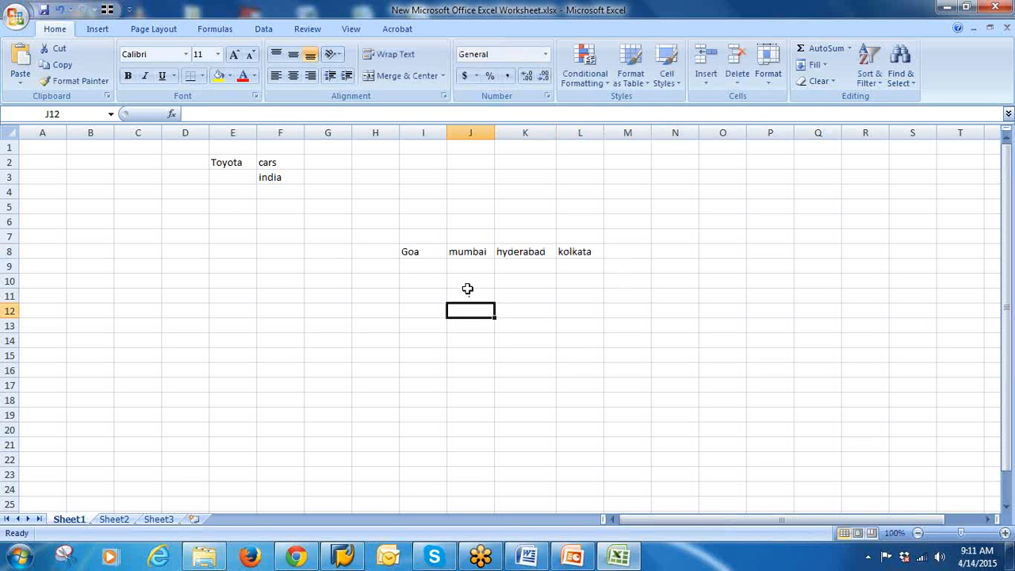
{"action": "left_click_drag", "start_coordinate": [409, 252], "coordinate": [584, 251]}
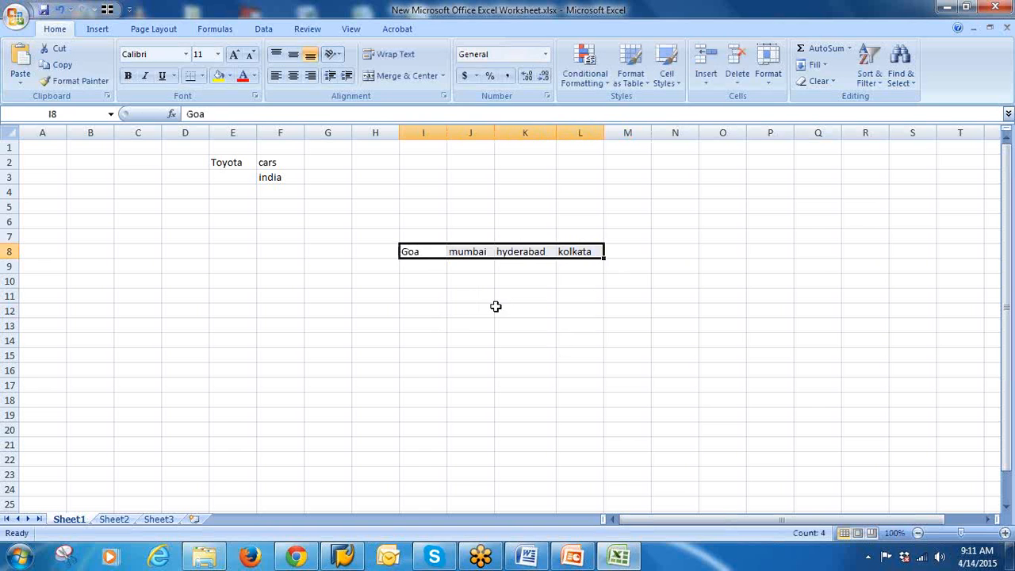
{"action": "left_click", "coordinate": [455, 312]}
{"action": "left_click", "coordinate": [415, 253]}
{"action": "left_click_drag", "start_coordinate": [416, 253], "coordinate": [562, 252]}
{"action": "left_click", "coordinate": [507, 291]}
{"action": "left_click", "coordinate": [408, 251]}
{"action": "left_click_drag", "start_coordinate": [407, 252], "coordinate": [564, 251]}
{"action": "left_click", "coordinate": [465, 309]}
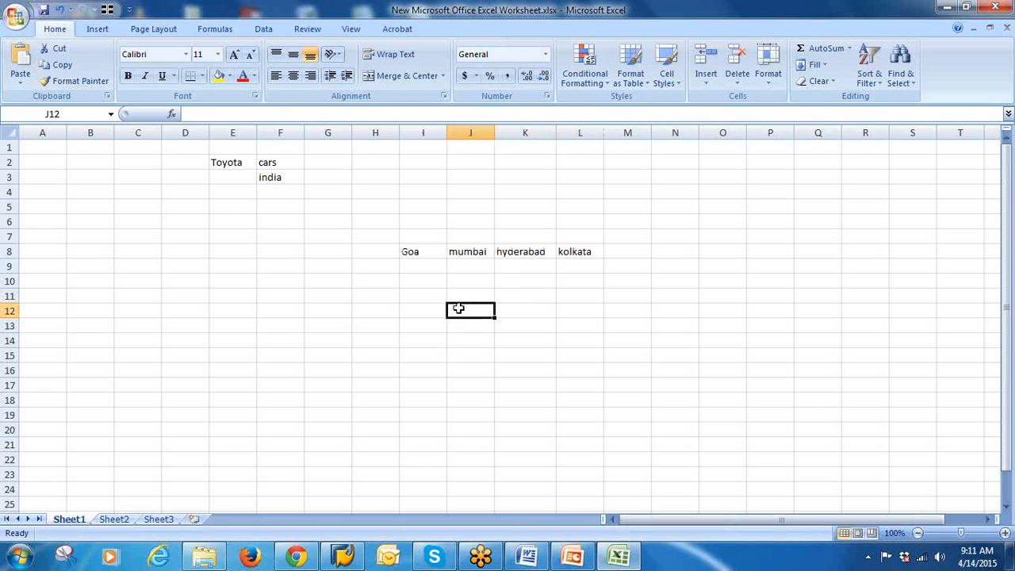
Enter the label spare parts in F8, on the same row as the city names
{"action": "left_click", "coordinate": [272, 250]}
{"action": "type", "text": "spare"}
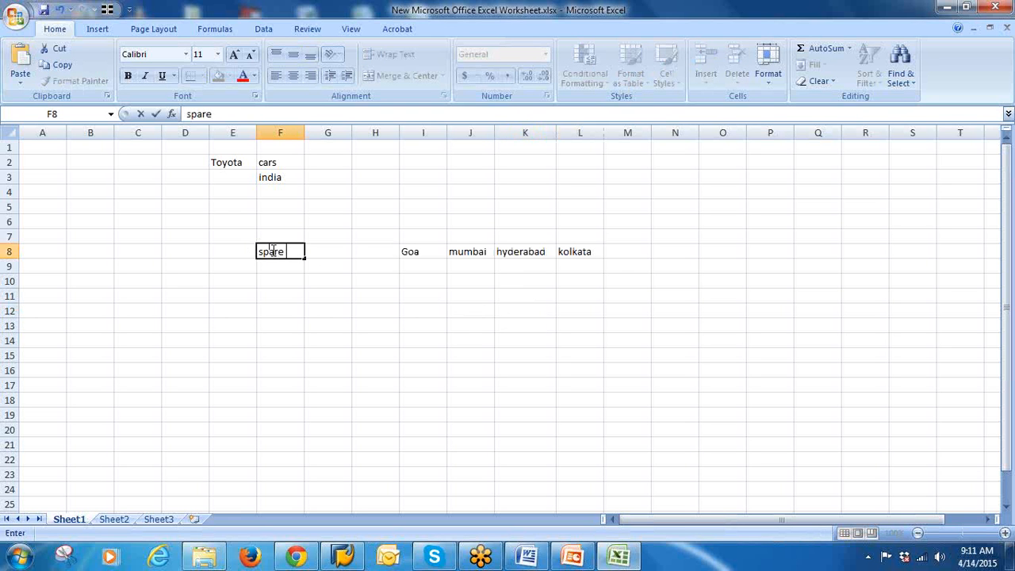
{"action": "type", "text": " parts"}
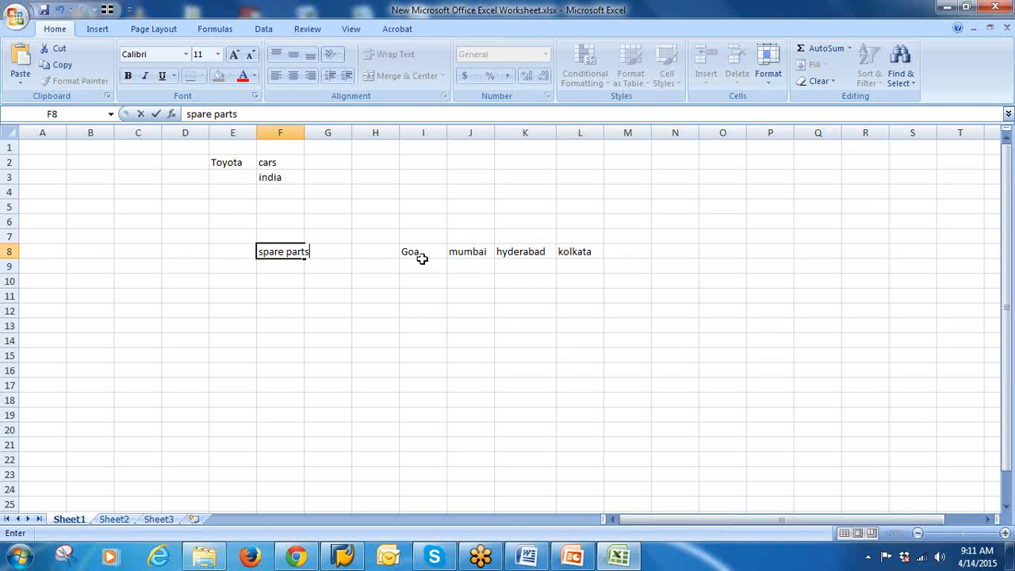
{"action": "left_click_drag", "start_coordinate": [418, 254], "coordinate": [577, 260]}
{"action": "left_click", "coordinate": [440, 296]}
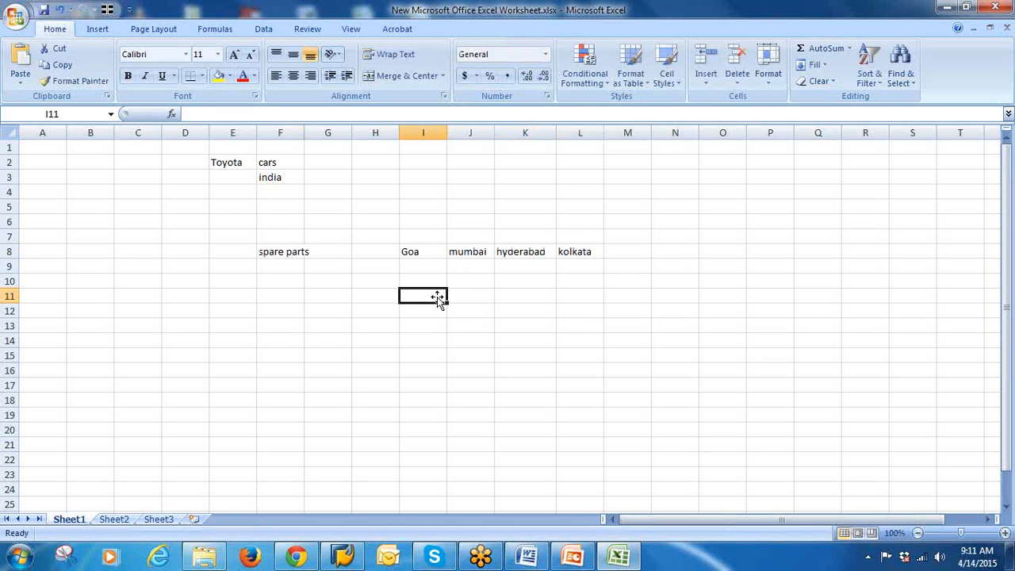
Merge and center cells I4:L4 above the city row and enter delhi in the merged cell
{"action": "left_click", "coordinate": [417, 252]}
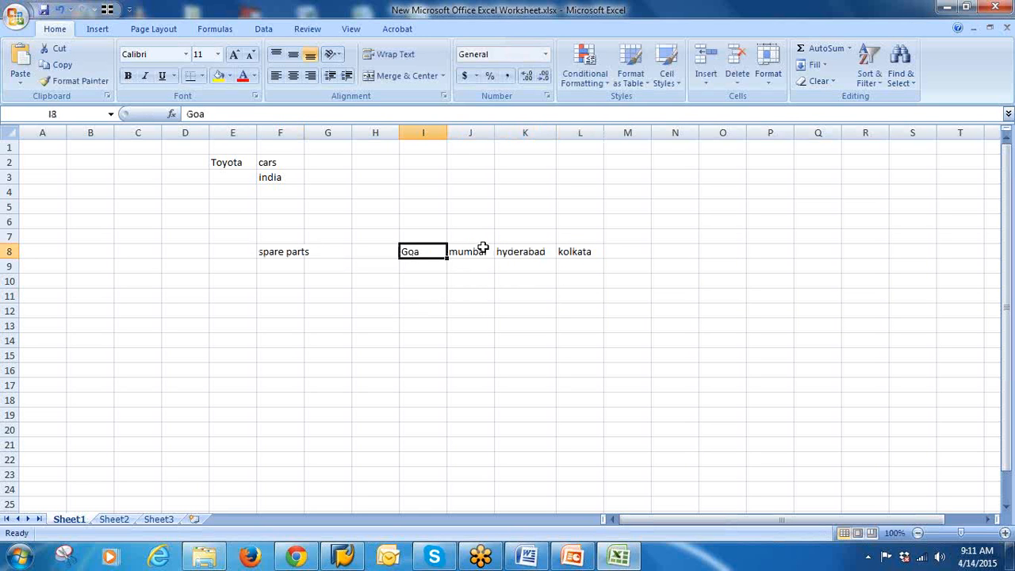
{"action": "left_click", "coordinate": [485, 190]}
{"action": "left_click_drag", "start_coordinate": [419, 188], "coordinate": [578, 191]}
{"action": "left_click", "coordinate": [410, 75]}
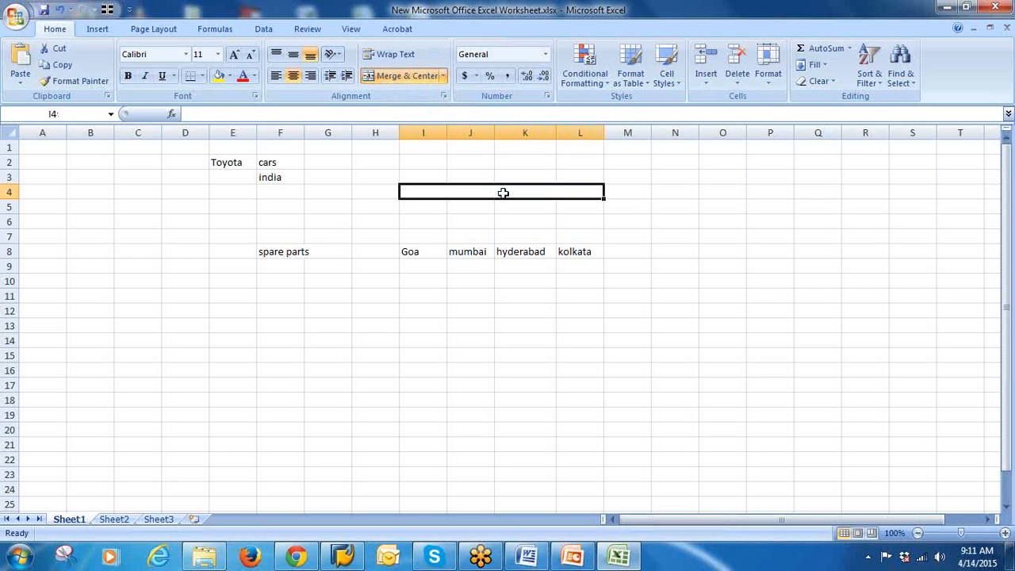
{"action": "type", "text": "delhi"}
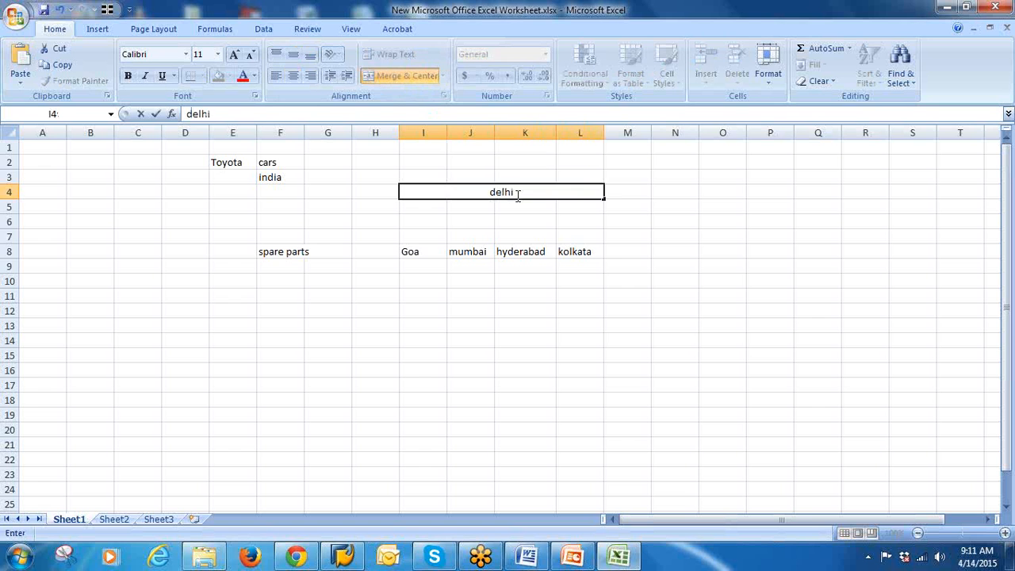
{"action": "left_click", "coordinate": [655, 246]}
Draw a straight arrow from Goa up to delhi, about 0.66" high and 1.21" wide
{"action": "left_click", "coordinate": [521, 197]}
{"action": "left_click", "coordinate": [420, 252]}
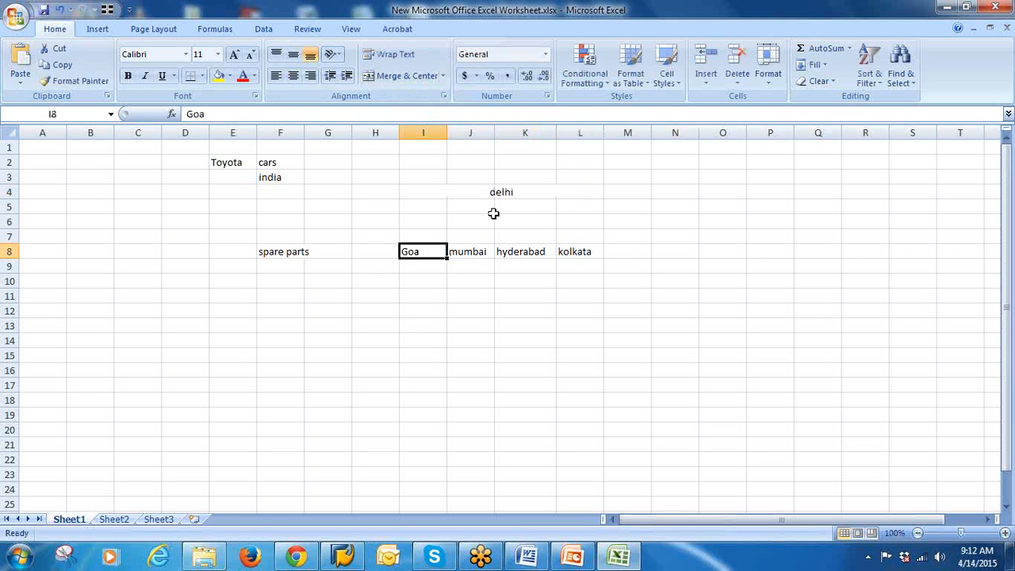
{"action": "left_click", "coordinate": [511, 193]}
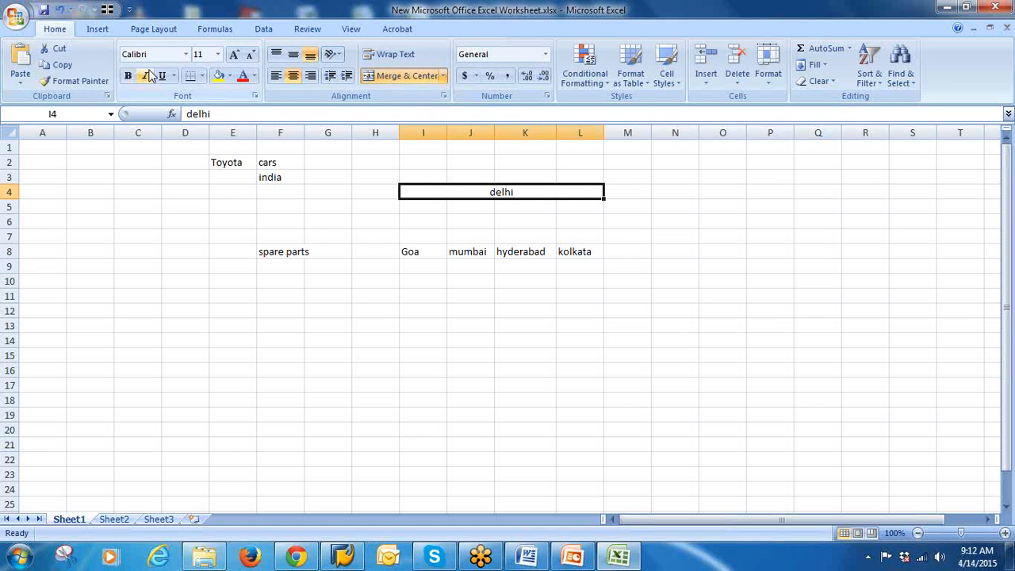
{"action": "left_click", "coordinate": [104, 30]}
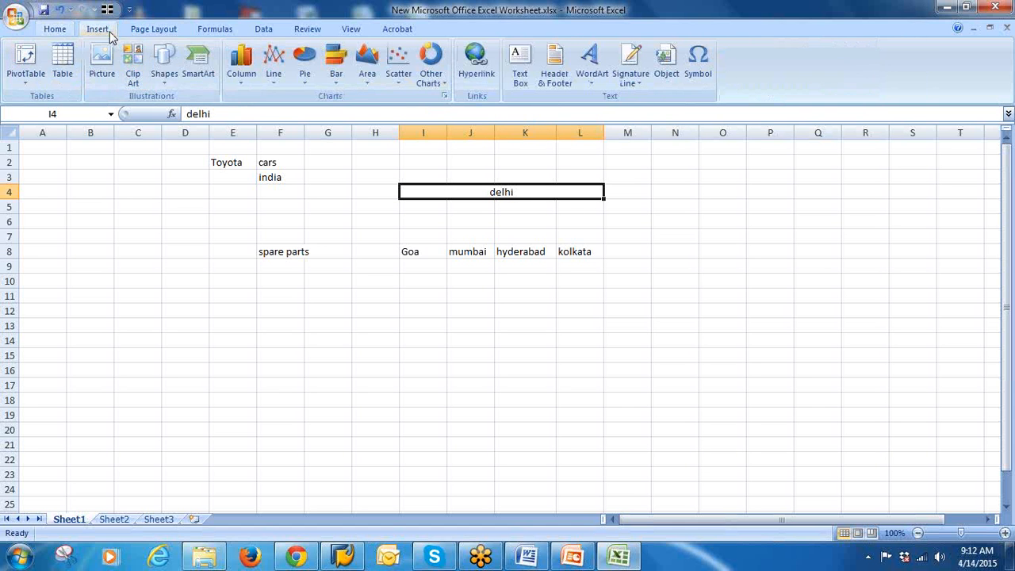
{"action": "left_click", "coordinate": [164, 76]}
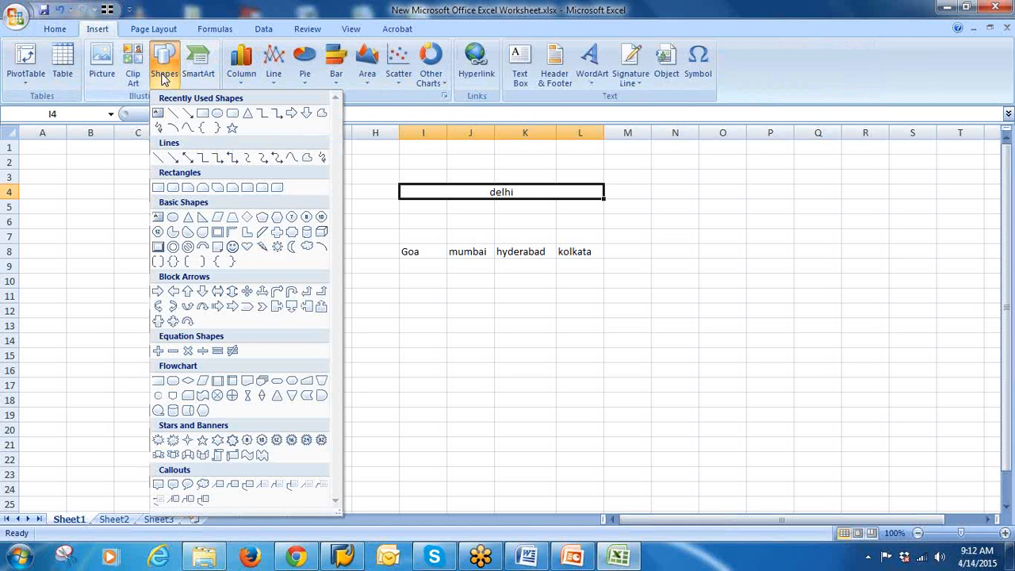
{"action": "left_click", "coordinate": [173, 158]}
{"action": "left_click_drag", "start_coordinate": [415, 244], "coordinate": [500, 202]}
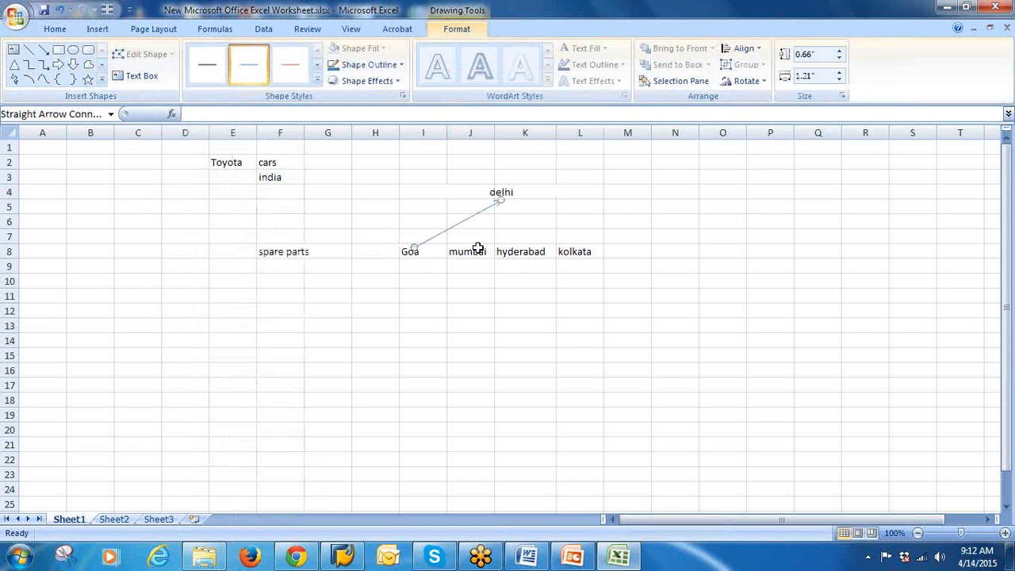
Draw two more straight arrows up to delhi, one from mumbai and one from hyderabad
{"action": "left_click", "coordinate": [43, 49]}
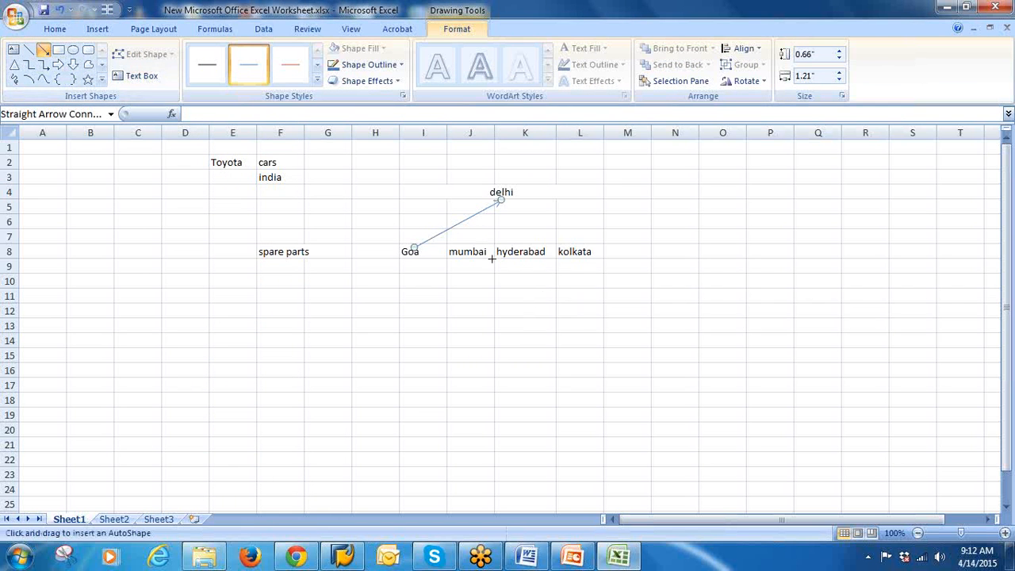
{"action": "mouse_move", "coordinate": [476, 248]}
{"action": "left_mouse_down"}
{"action": "mouse_move", "coordinate": [503, 193]}
{"action": "mouse_move", "coordinate": [498, 202]}
{"action": "left_mouse_up"}
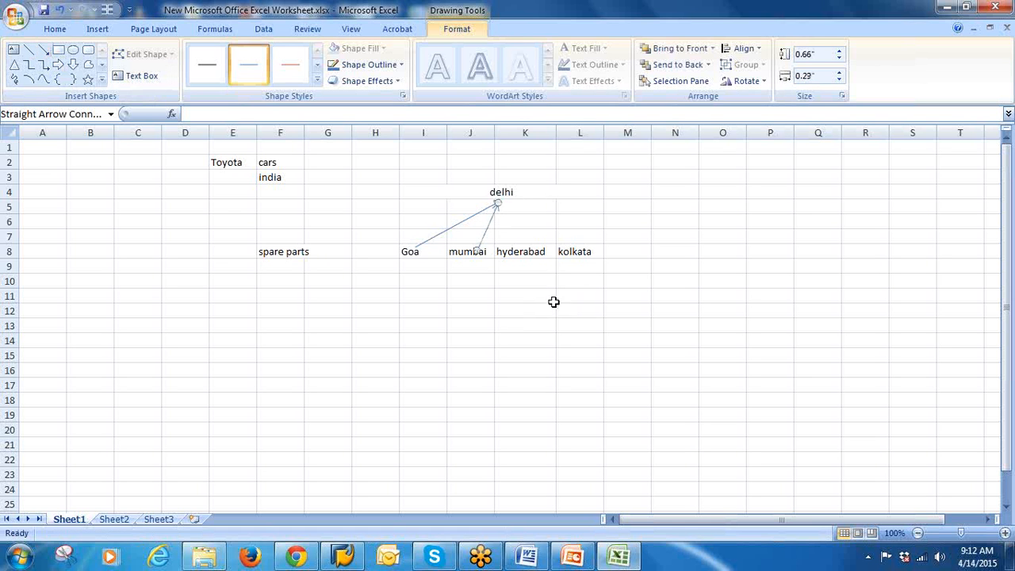
{"action": "left_click", "coordinate": [44, 49]}
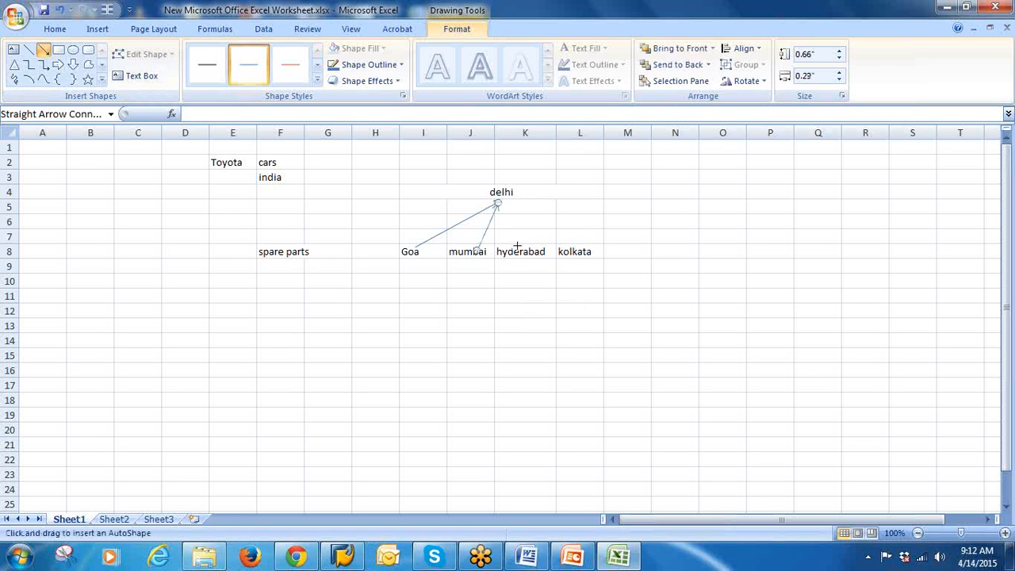
{"action": "left_click_drag", "start_coordinate": [525, 245], "coordinate": [497, 202]}
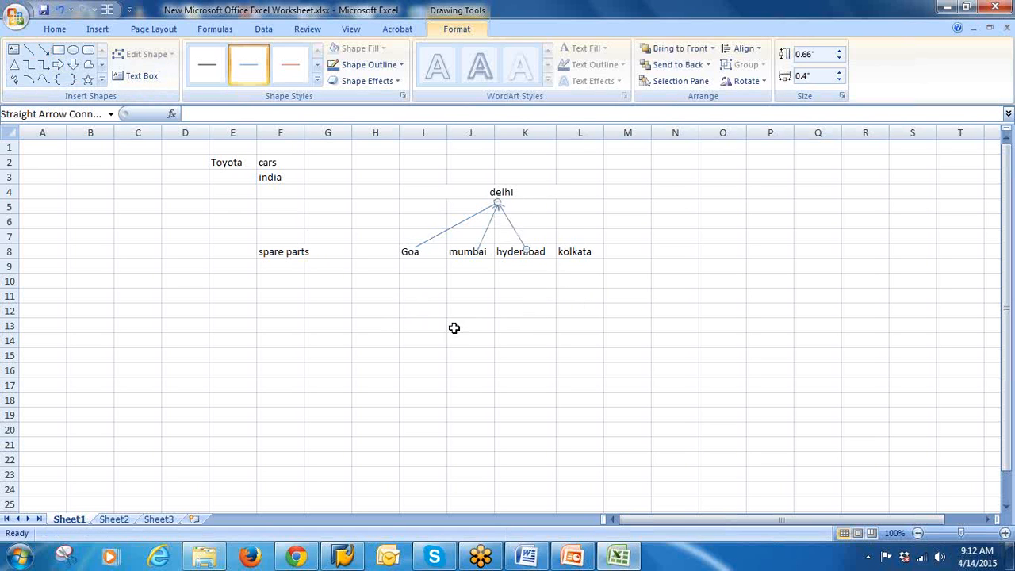
{"action": "left_click", "coordinate": [538, 322]}
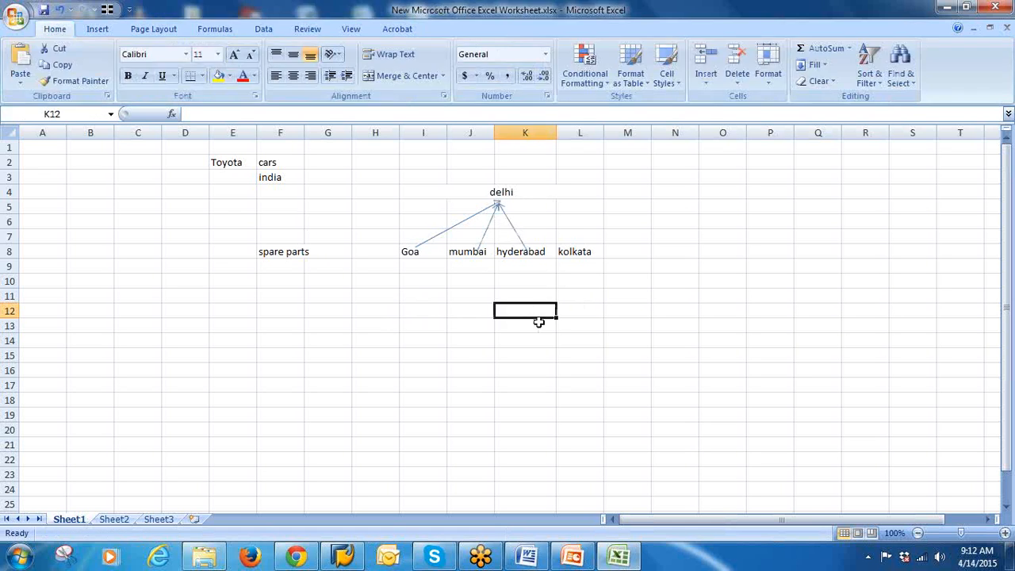
Draw a straight arrow from kolkata up to delhi
{"action": "left_click", "coordinate": [97, 29]}
{"action": "left_click", "coordinate": [164, 64]}
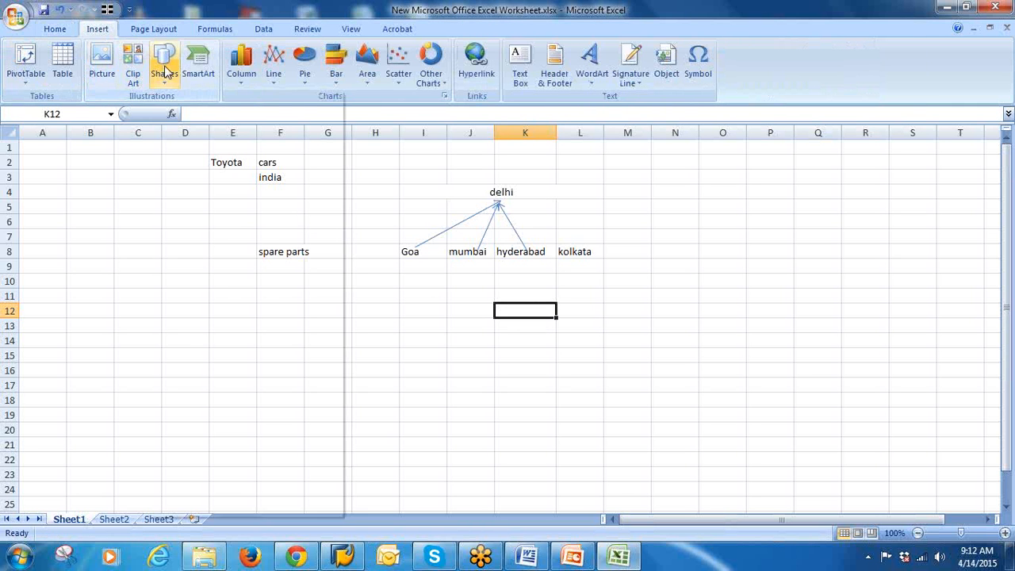
{"action": "left_click", "coordinate": [172, 157]}
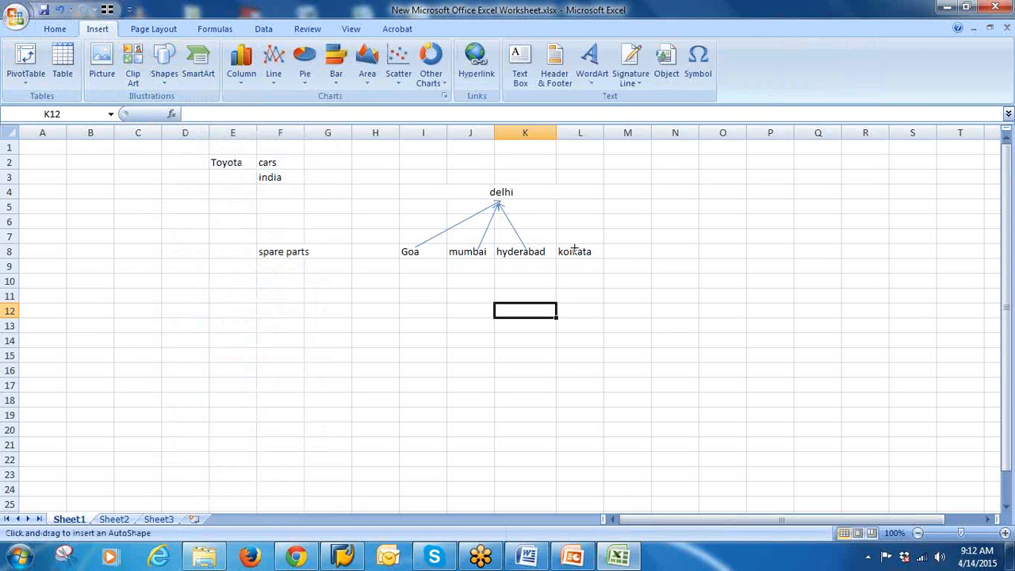
{"action": "left_click_drag", "start_coordinate": [574, 249], "coordinate": [497, 202]}
{"action": "key", "text": "Escape"}
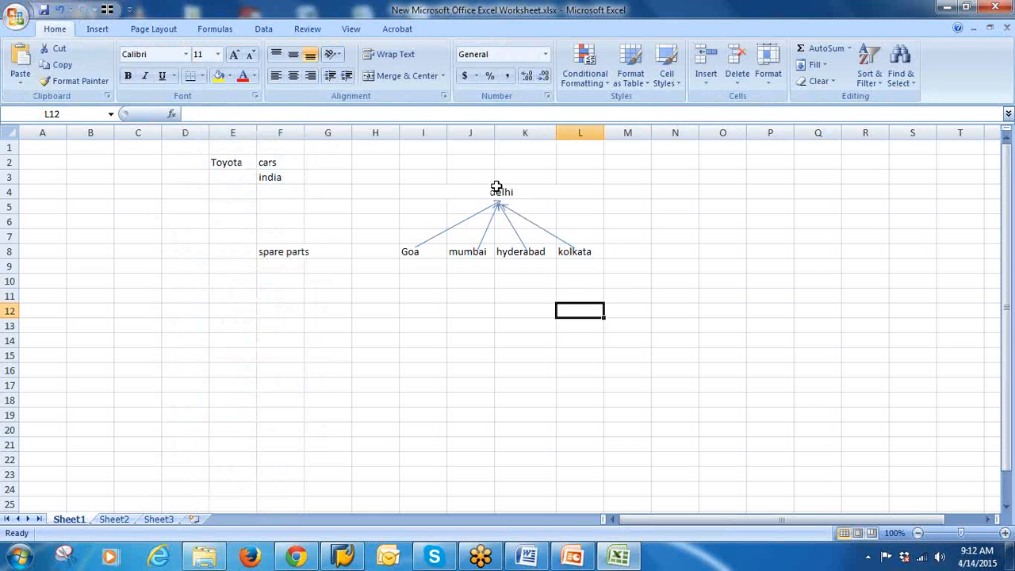
Enter purchasing in N4, on the delhi row, and widen column N to fit the text
{"action": "left_click", "coordinate": [496, 187]}
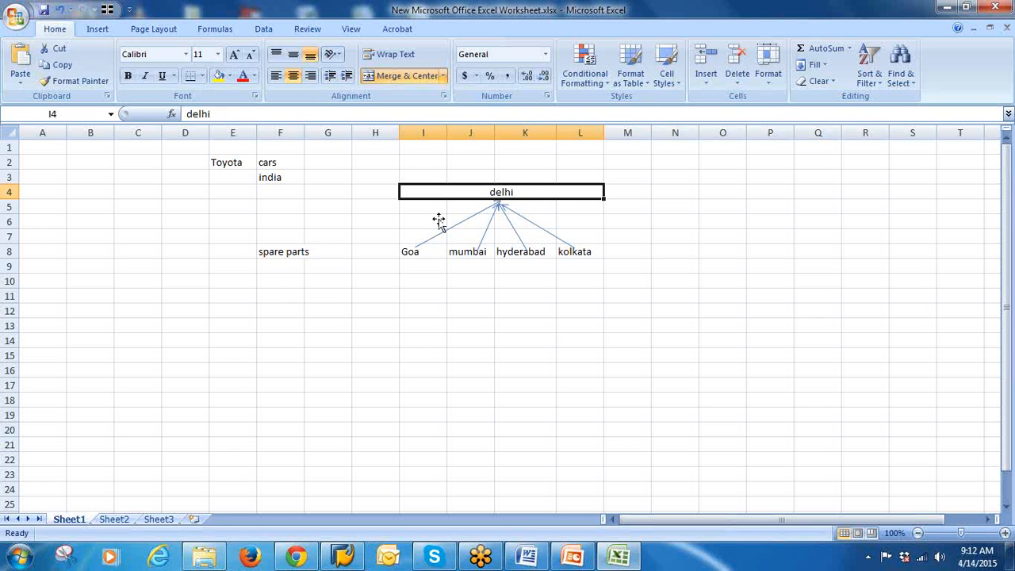
{"action": "left_click", "coordinate": [674, 193]}
{"action": "type", "text": "purc"}
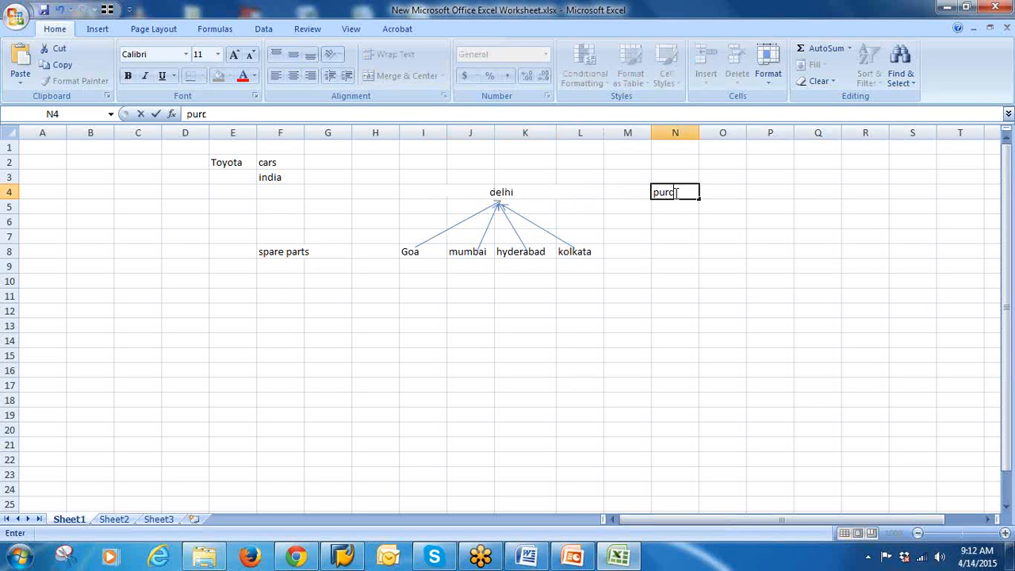
{"action": "type", "text": "hasing"}
{"action": "left_click", "coordinate": [664, 238]}
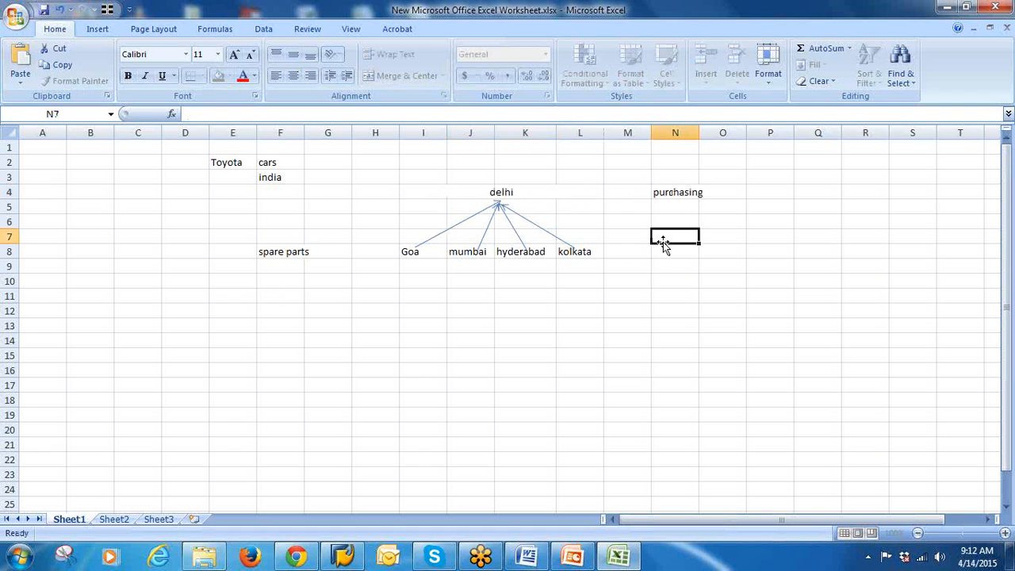
{"action": "left_click", "coordinate": [675, 191]}
{"action": "mouse_move", "coordinate": [696, 130]}
{"action": "left_mouse_down"}
{"action": "mouse_move", "coordinate": [705, 143]}
{"action": "mouse_move", "coordinate": [706, 132]}
{"action": "left_mouse_up"}
{"action": "left_click", "coordinate": [486, 192]}
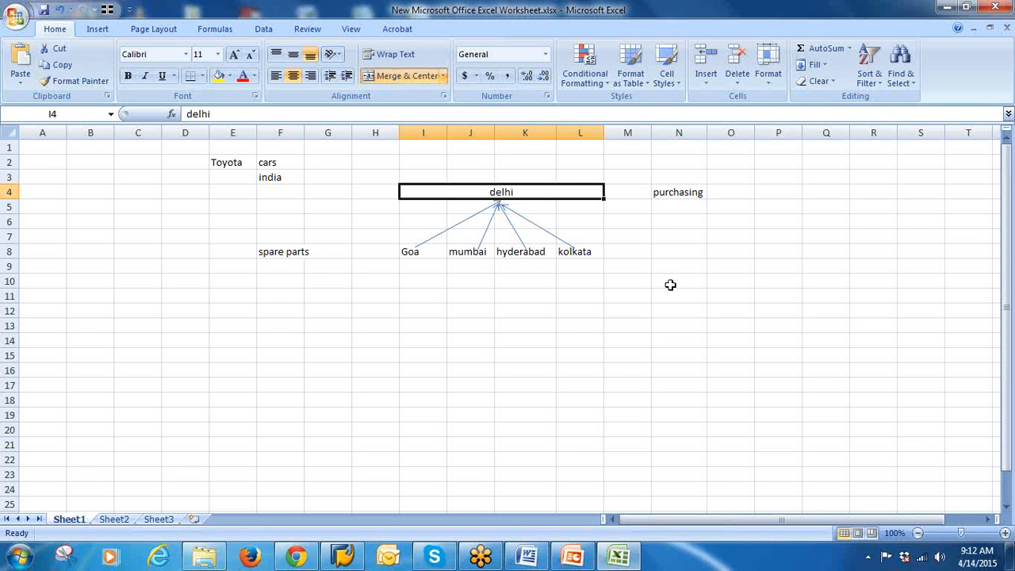
{"action": "left_click", "coordinate": [364, 193]}
{"action": "left_click", "coordinate": [306, 191]}
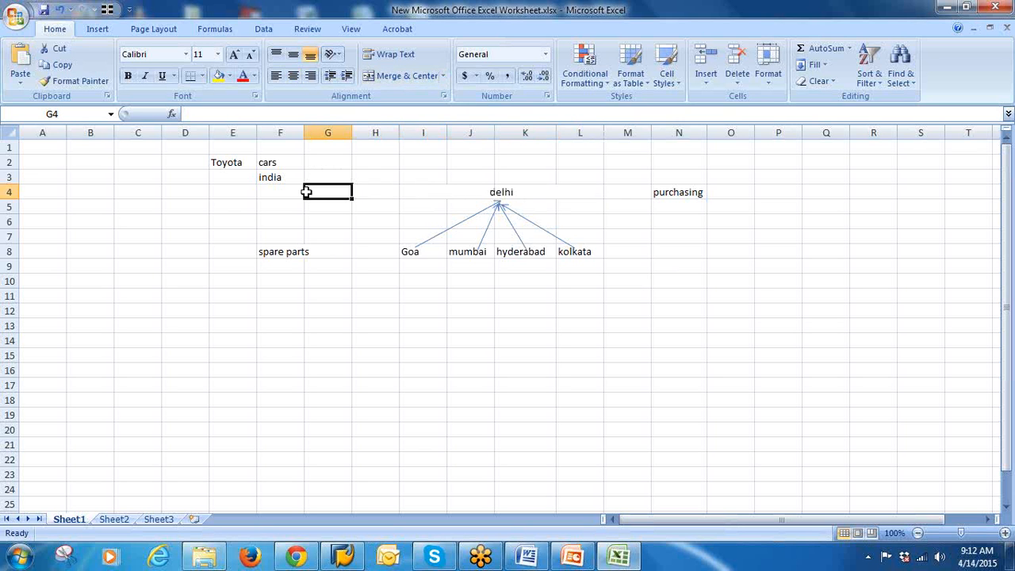
Enter head office in G4, on the delhi row, and widen column G to fit the text
{"action": "type", "text": "head office"}
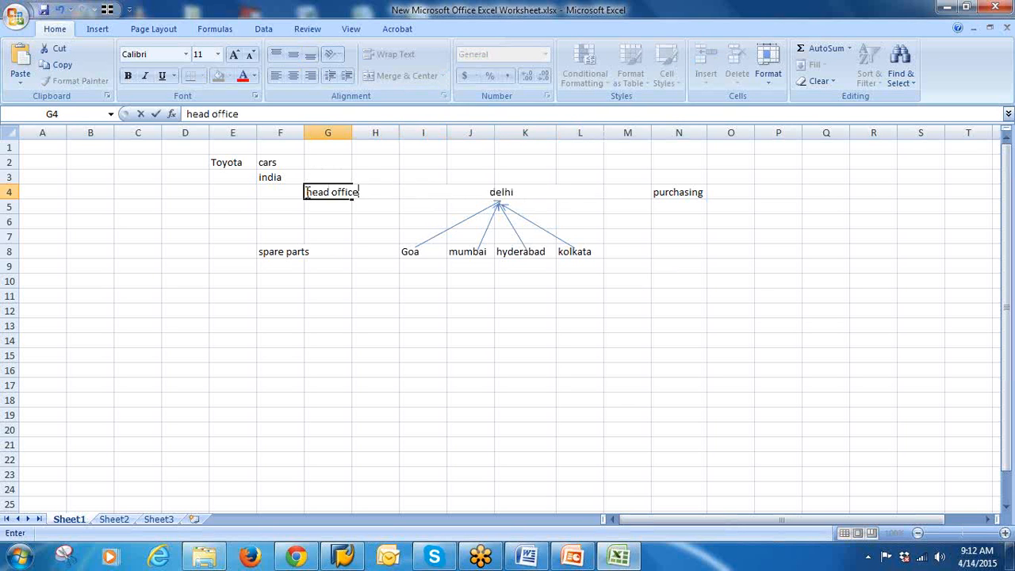
{"action": "left_click", "coordinate": [341, 308]}
{"action": "left_click_drag", "start_coordinate": [351, 132], "coordinate": [369, 161]}
{"action": "left_click", "coordinate": [519, 192]}
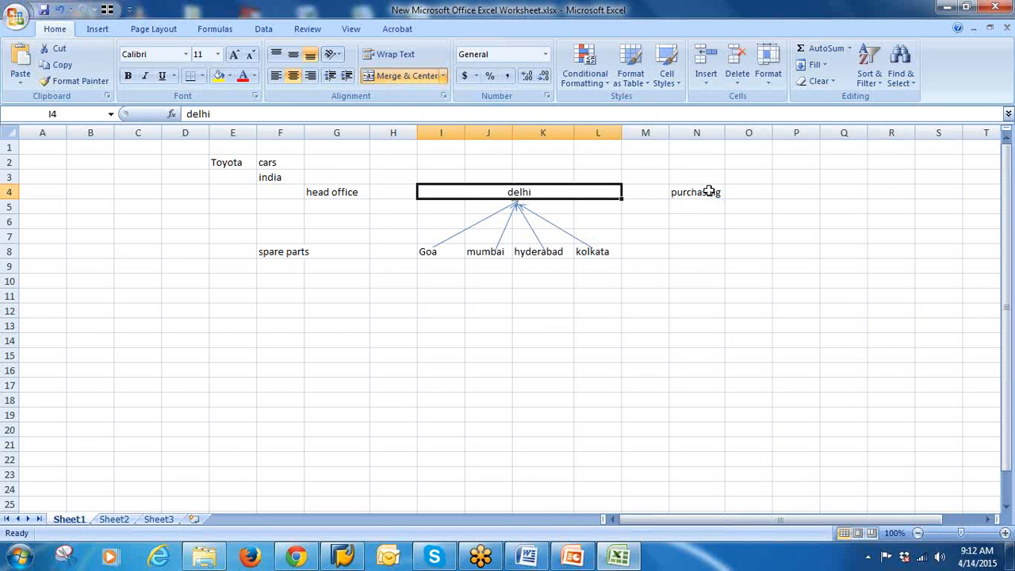
Enter planning plant in P4, on the delhi row, and widen column P to fit the text
{"action": "left_click", "coordinate": [795, 191]}
{"action": "type", "text": "plann"}
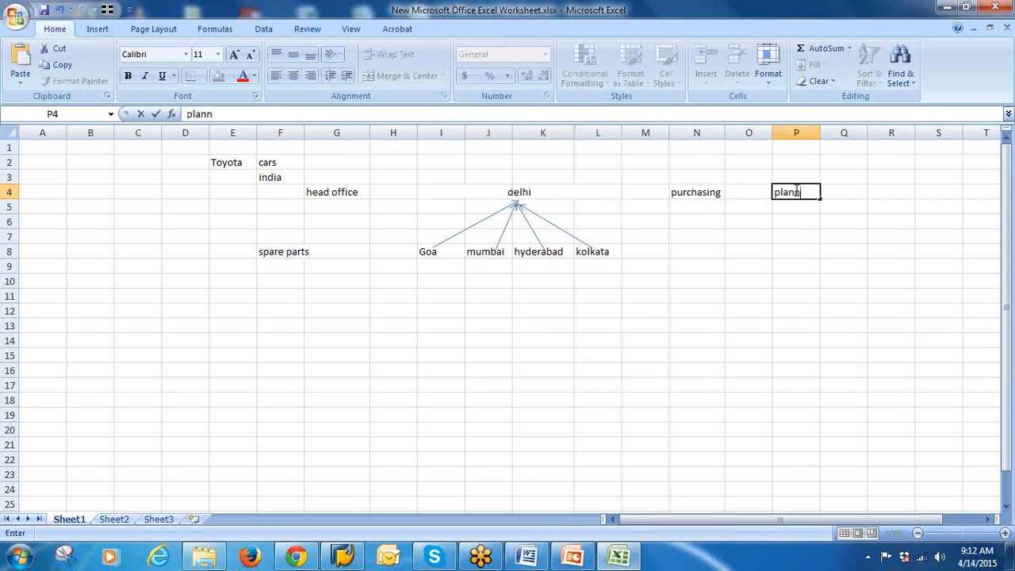
{"action": "type", "text": "ing pla"}
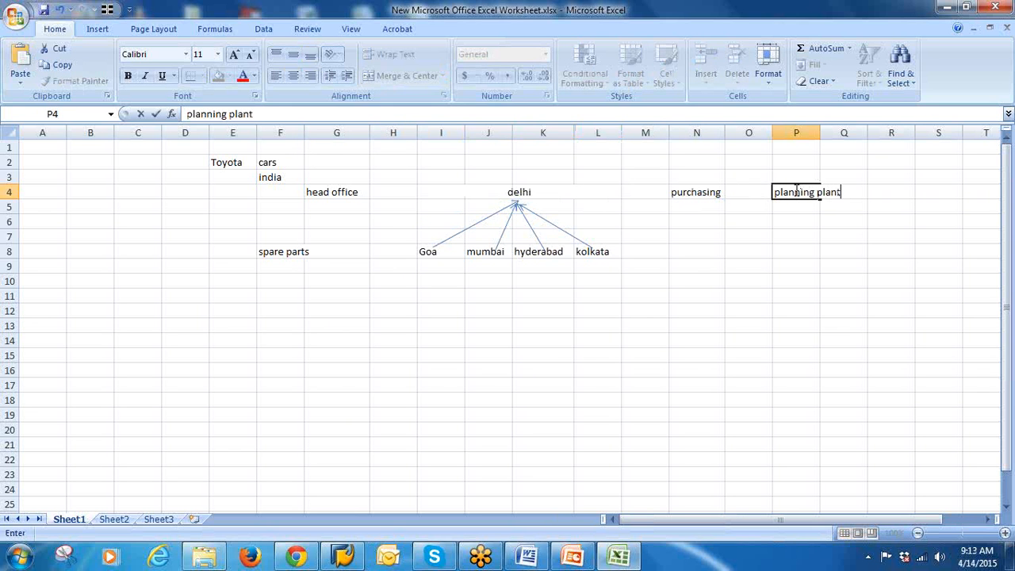
{"action": "type", "text": "nt"}
{"action": "left_click", "coordinate": [778, 249]}
{"action": "left_click_drag", "start_coordinate": [820, 128], "coordinate": [857, 174]}
{"action": "left_click", "coordinate": [458, 198]}
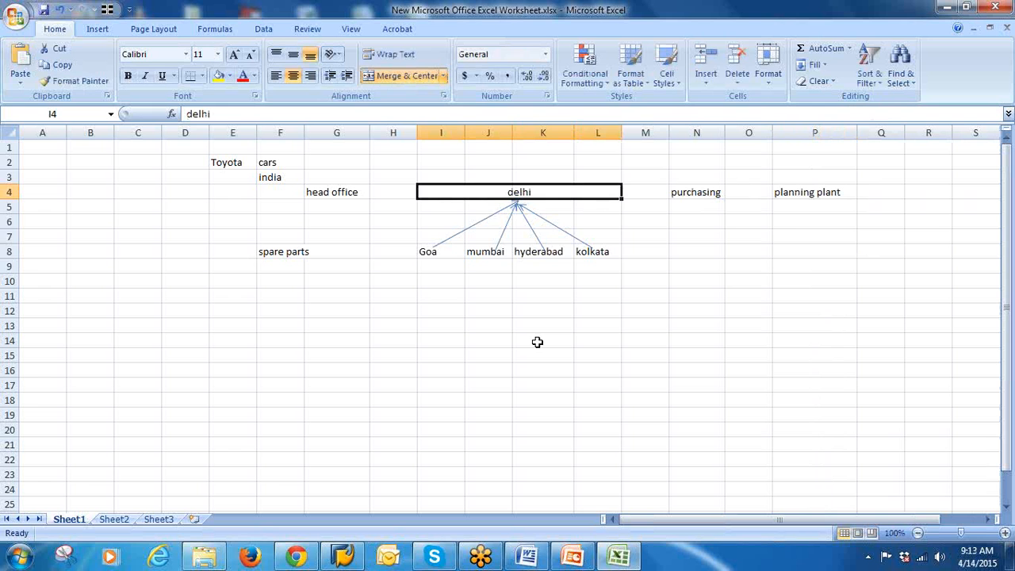
{"action": "left_click", "coordinate": [426, 249]}
{"action": "left_click", "coordinate": [491, 251]}
{"action": "left_click", "coordinate": [528, 252]}
{"action": "left_click", "coordinate": [599, 252]}
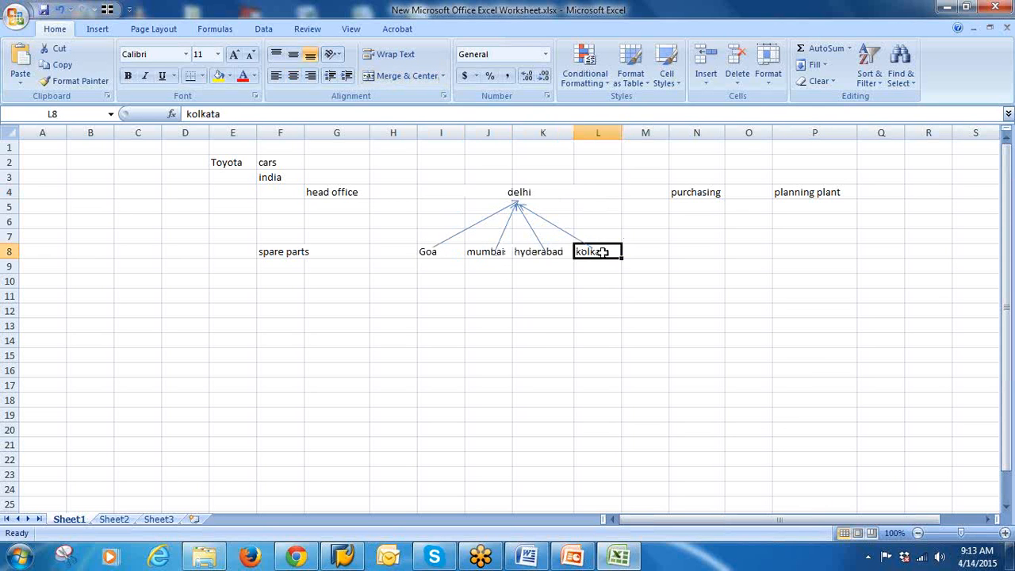
{"action": "left_click", "coordinate": [428, 255]}
{"action": "left_click_drag", "start_coordinate": [427, 255], "coordinate": [578, 253]}
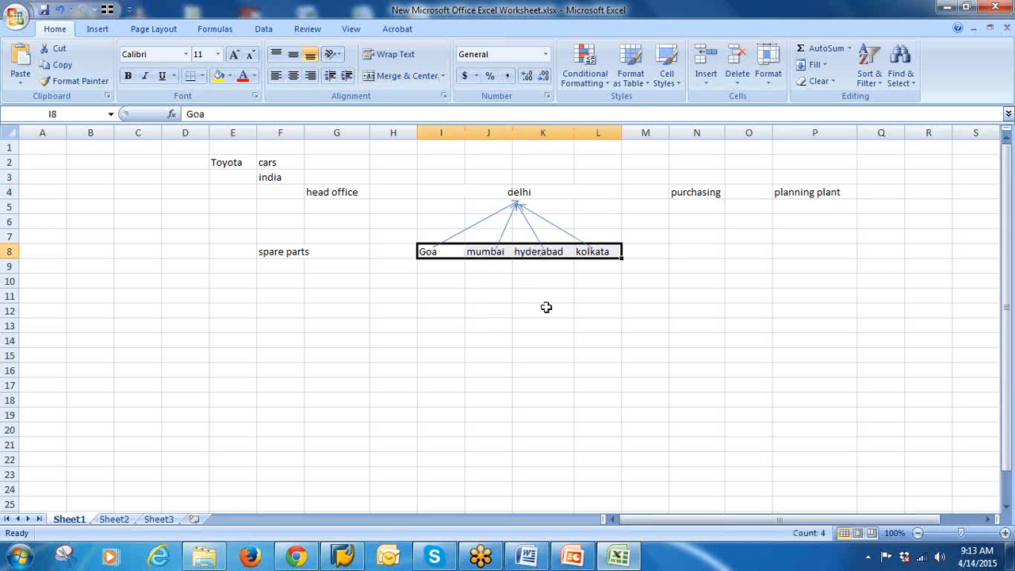
Enter maintenance plants in P8, on the spare parts row, and widen column P to fit the text
{"action": "left_click", "coordinate": [794, 250]}
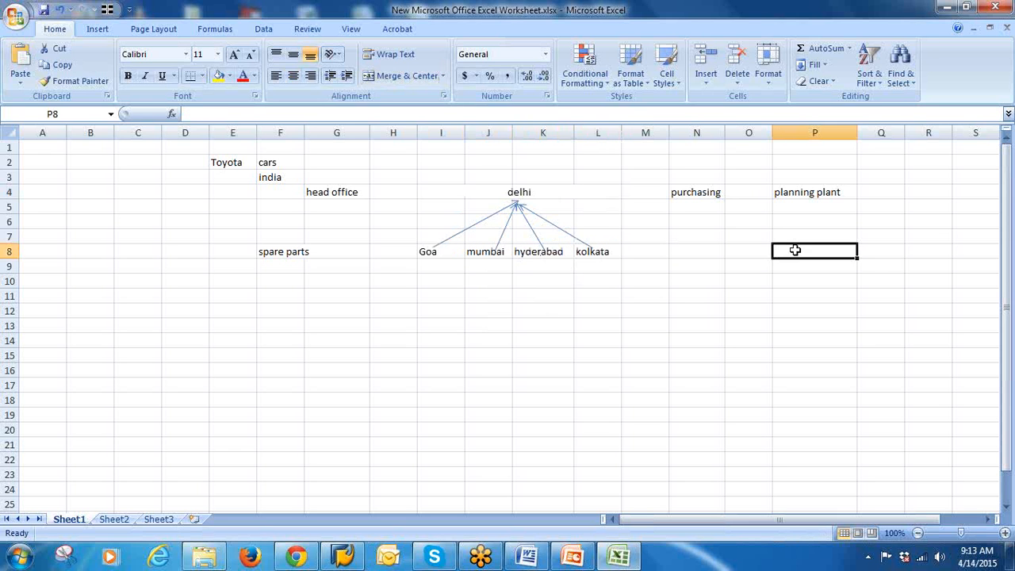
{"action": "type", "text": "mainta"}
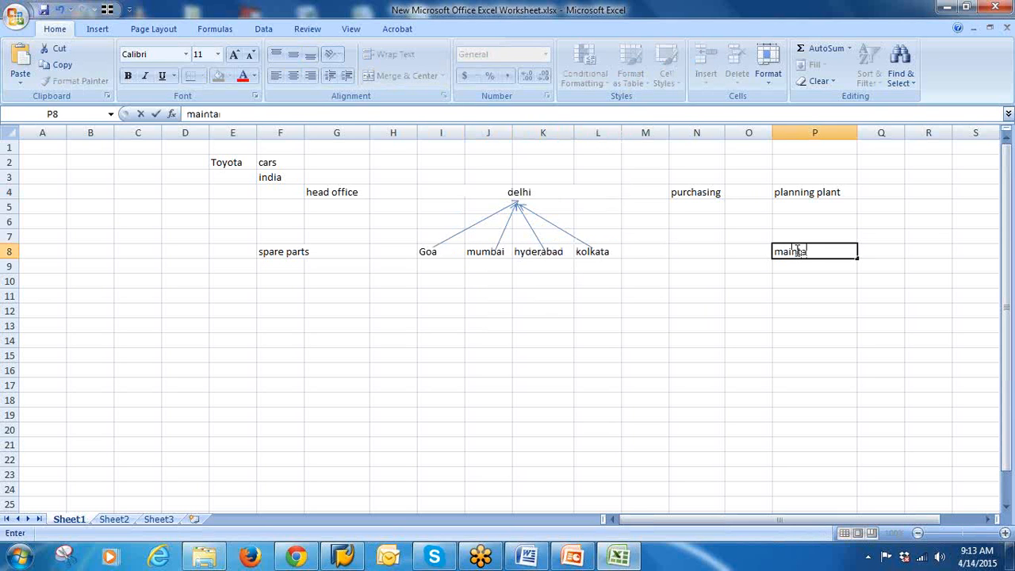
{"action": "type", "text": "enance plants"}
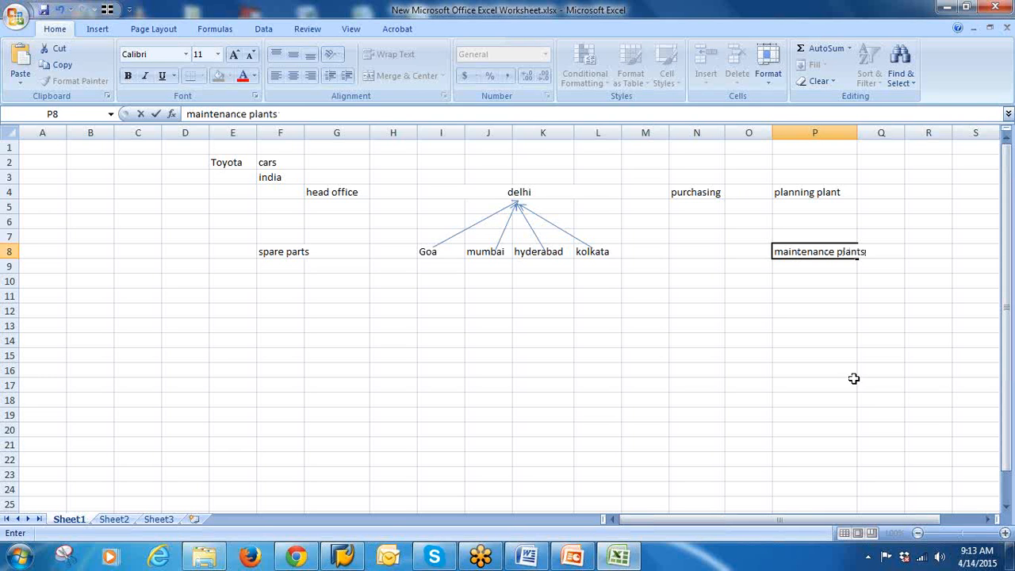
{"action": "left_click_drag", "start_coordinate": [852, 382], "coordinate": [849, 369]}
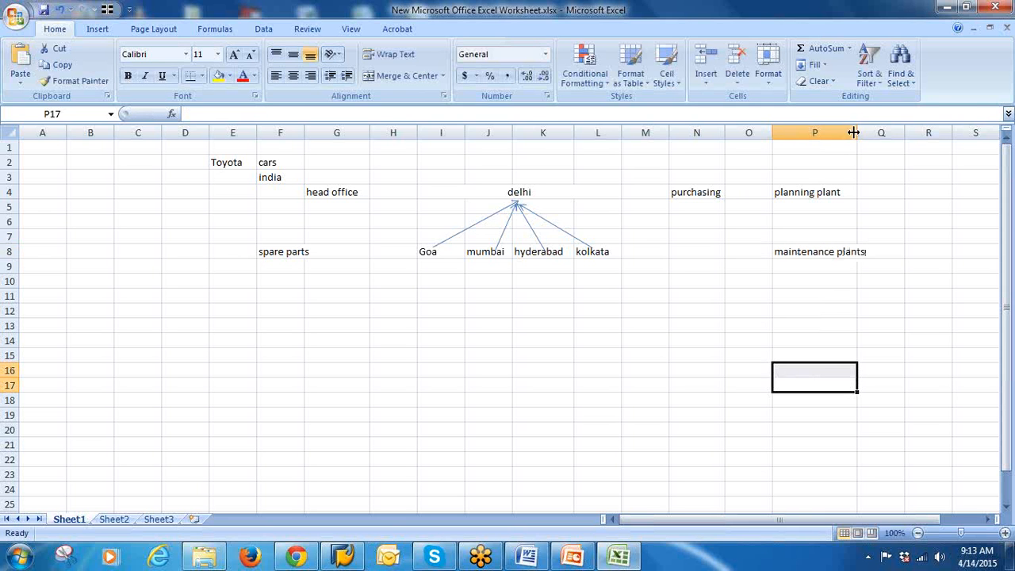
{"action": "left_click_drag", "start_coordinate": [856, 133], "coordinate": [870, 132]}
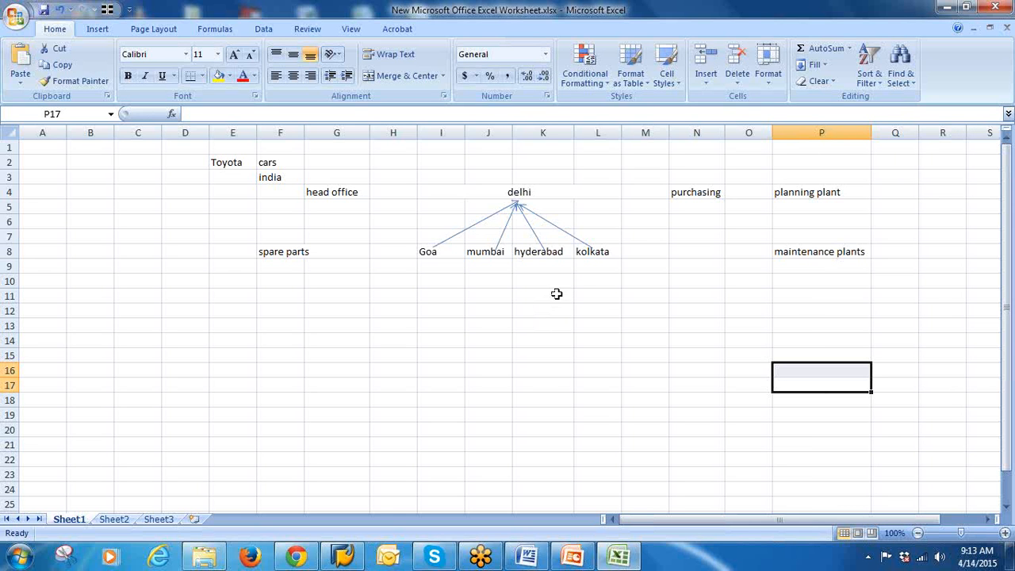
{"action": "left_click", "coordinate": [797, 191]}
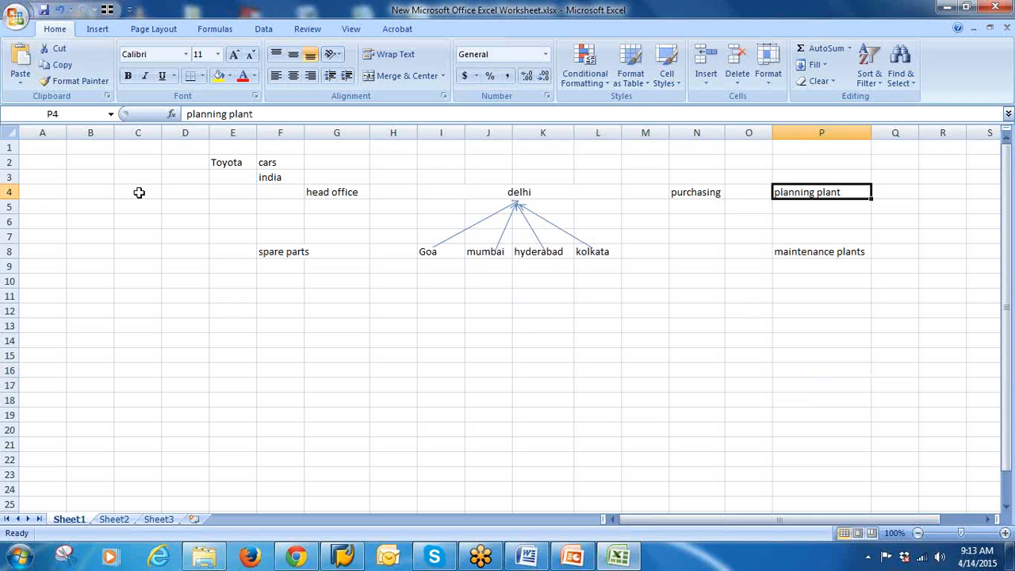
Delete the three empty columns A to C in front of the Toyota diagram
{"action": "left_click_drag", "start_coordinate": [50, 132], "coordinate": [127, 130]}
{"action": "right_click", "coordinate": [128, 130]}
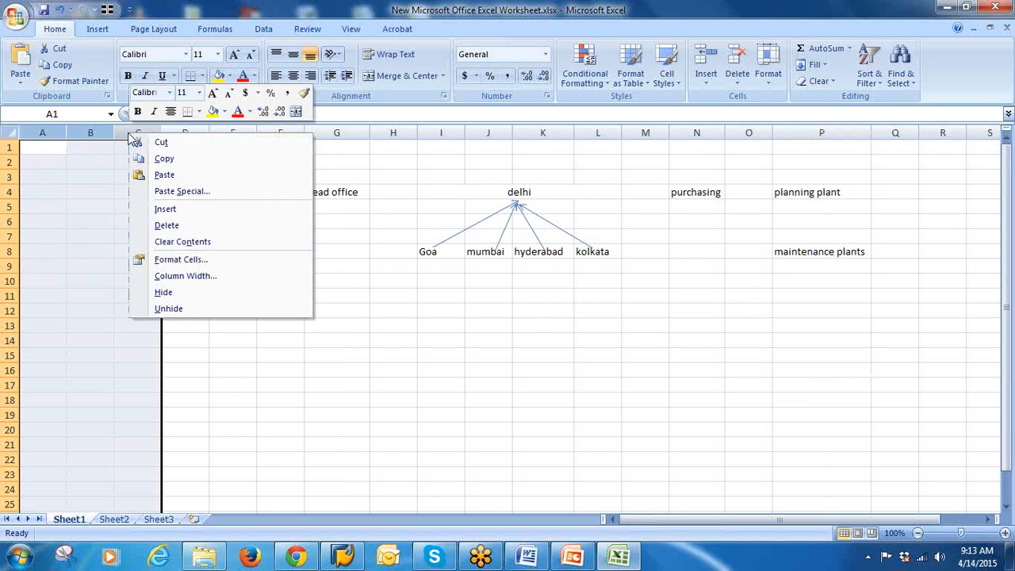
{"action": "left_click", "coordinate": [166, 223]}
{"action": "left_click", "coordinate": [448, 334]}
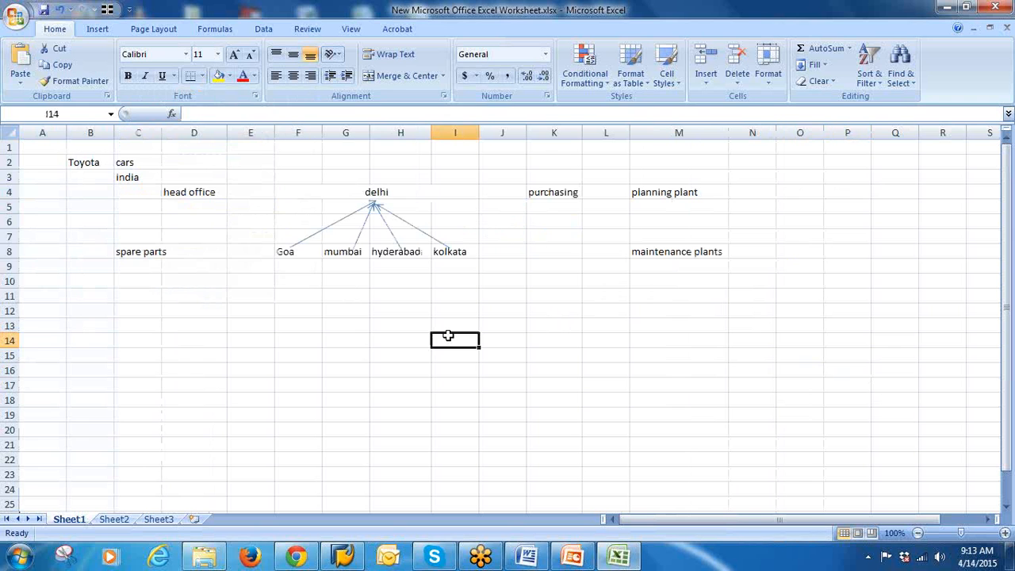
{"action": "left_click", "coordinate": [378, 293]}
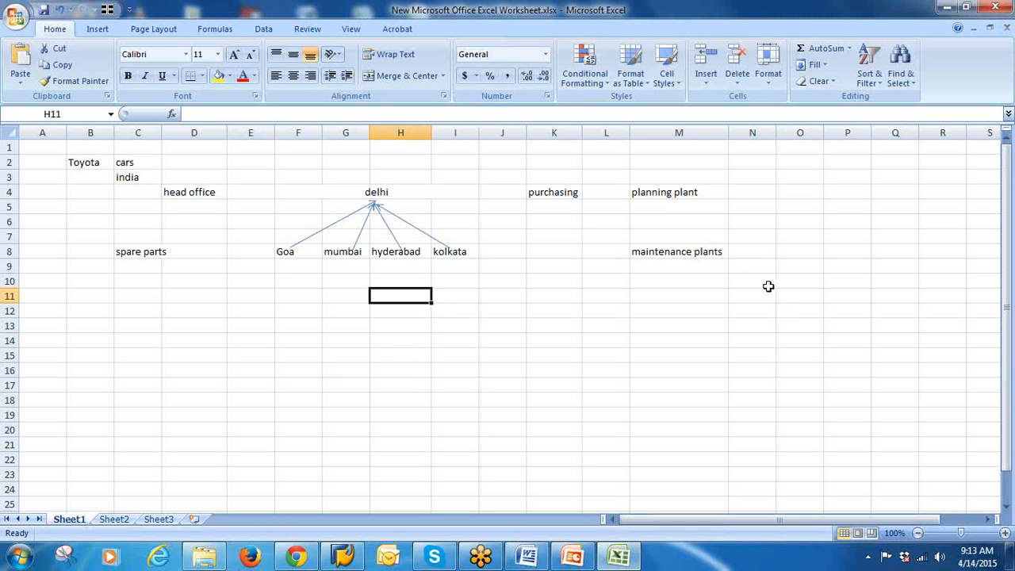
{"action": "left_click", "coordinate": [279, 283]}
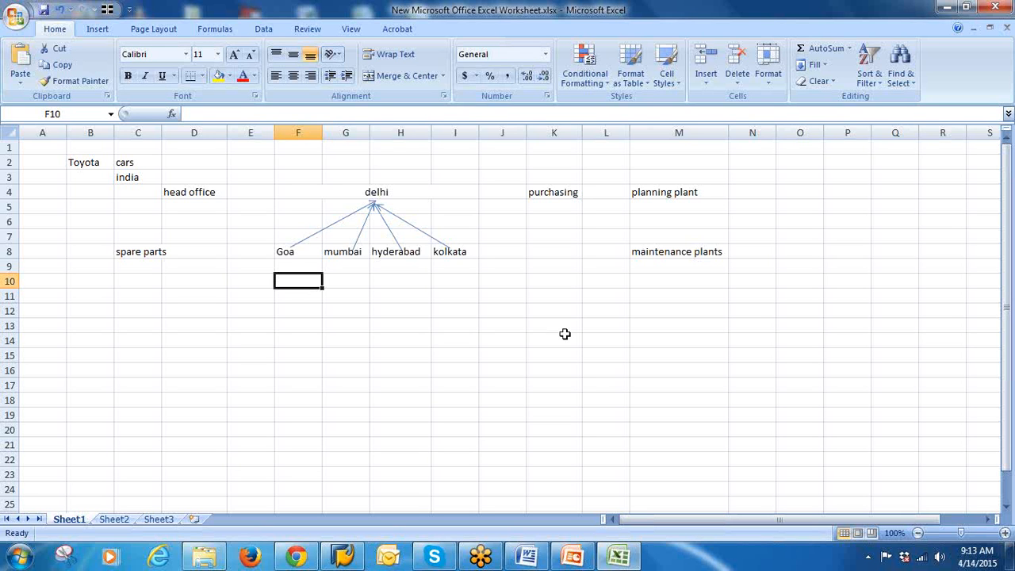
{"action": "left_click", "coordinate": [489, 269]}
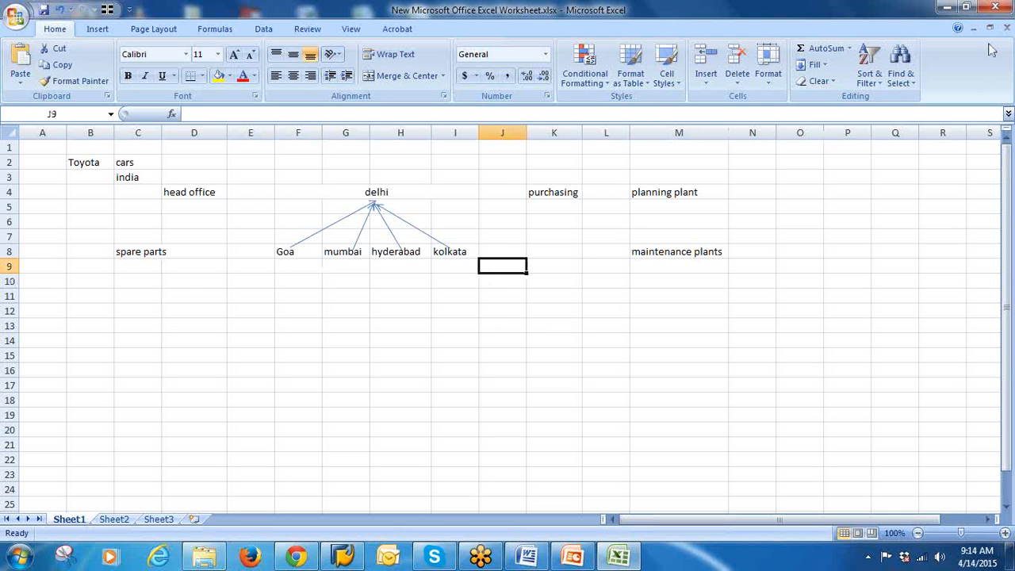
{"action": "left_click", "coordinate": [634, 296]}
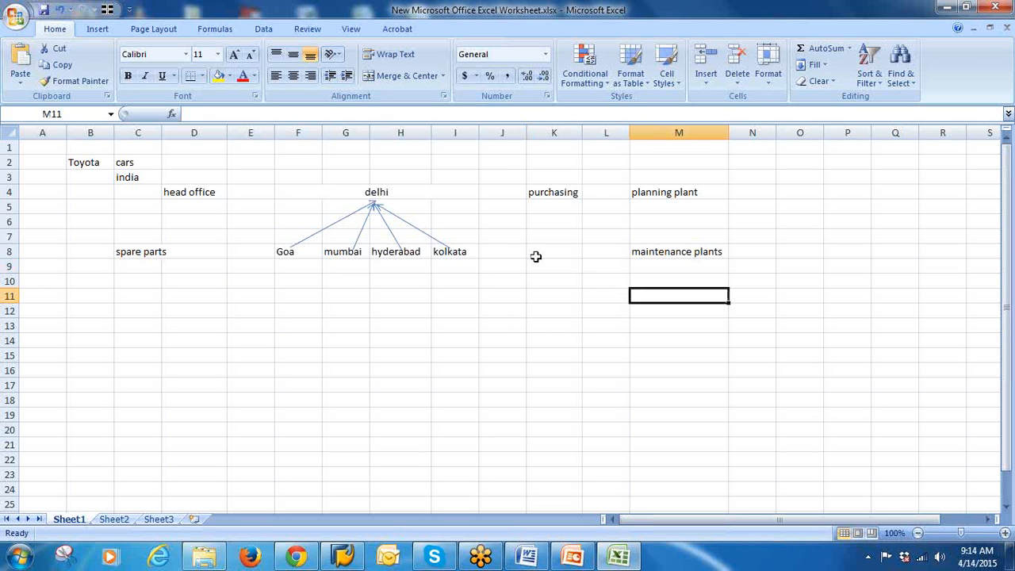
{"action": "left_click", "coordinate": [365, 192]}
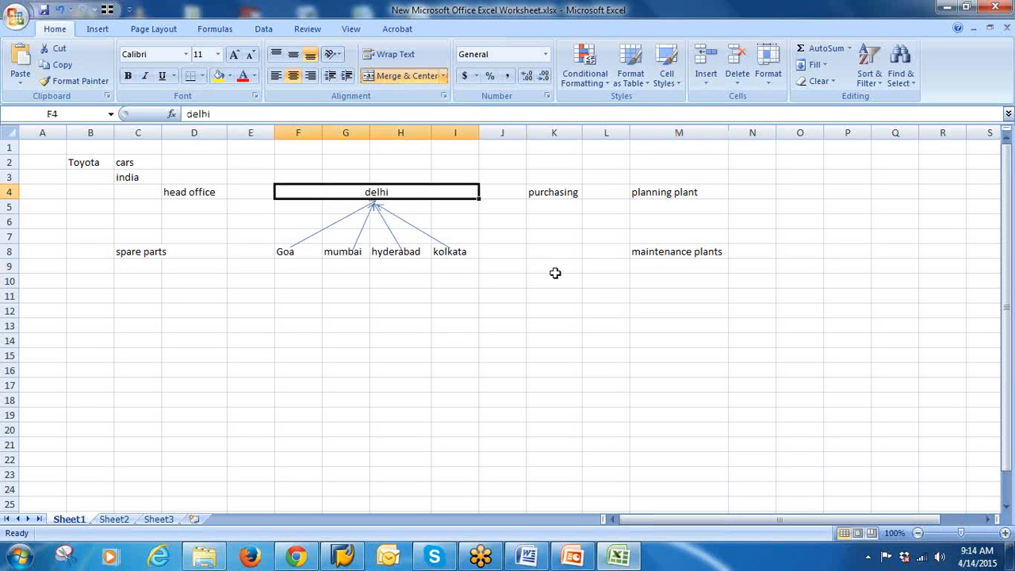
{"action": "left_click", "coordinate": [592, 20]}
{"action": "left_click", "coordinate": [438, 309]}
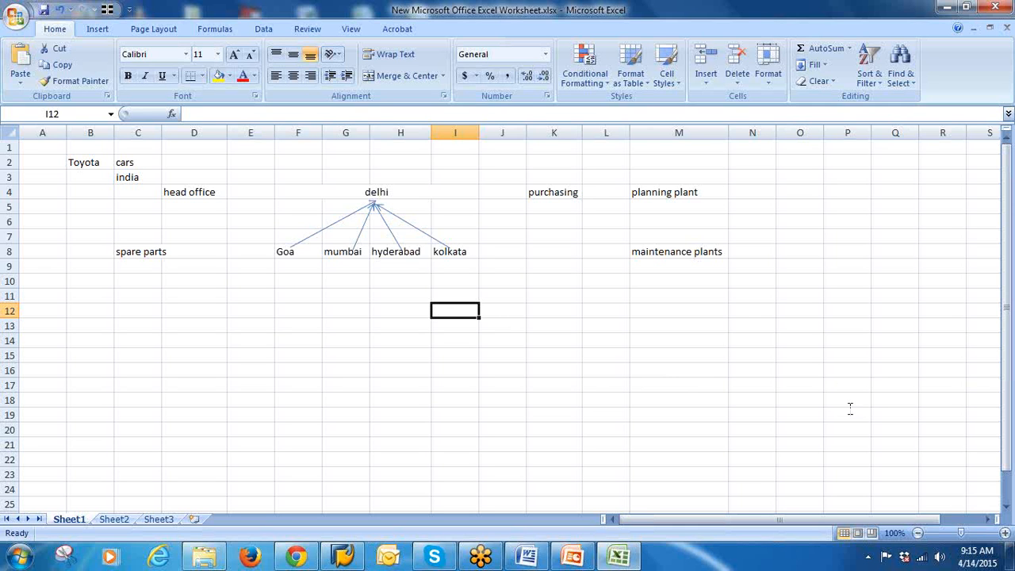
{"action": "left_click", "coordinate": [834, 388]}
Examine how delhi as planning plant relates to Goa, mumbai, hyderabad and kolkata as maintenance plants
{"action": "left_click", "coordinate": [396, 253]}
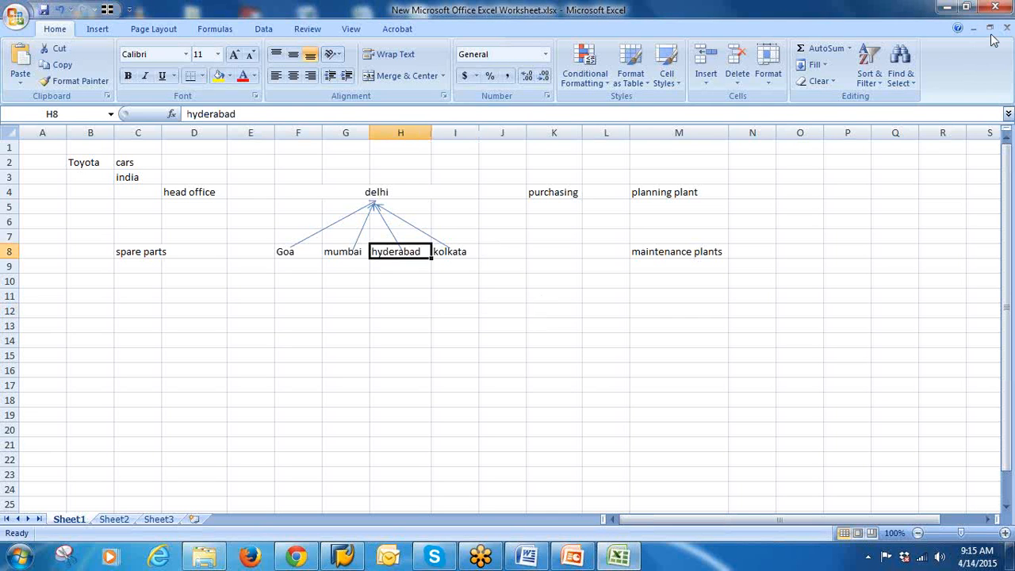
{"action": "left_click", "coordinate": [385, 192]}
{"action": "left_click", "coordinate": [676, 194]}
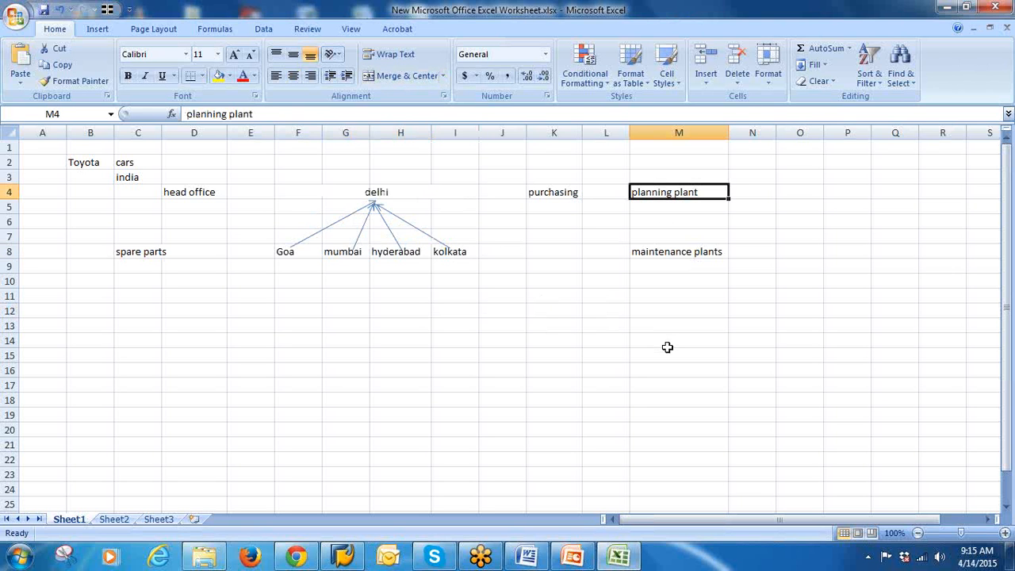
{"action": "left_click", "coordinate": [295, 253]}
{"action": "left_click", "coordinate": [342, 253]}
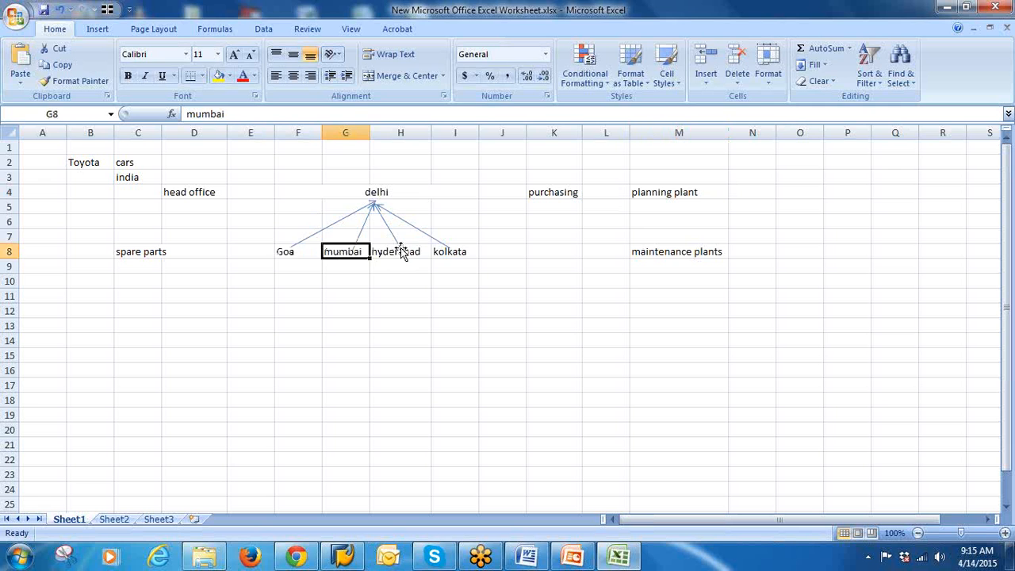
{"action": "left_click", "coordinate": [401, 248]}
{"action": "left_click", "coordinate": [398, 252]}
{"action": "left_click", "coordinate": [452, 252]}
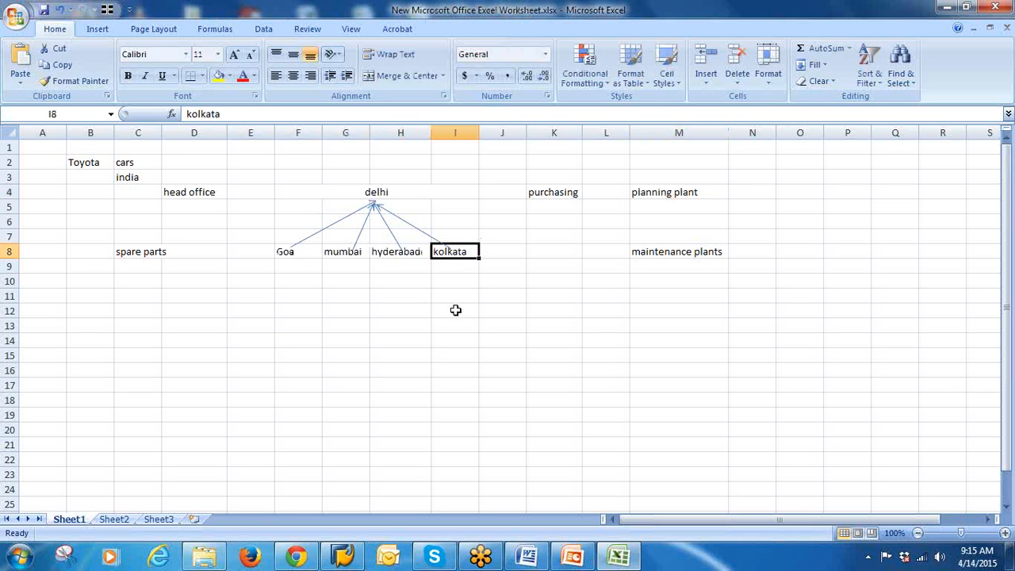
{"action": "left_click", "coordinate": [691, 253]}
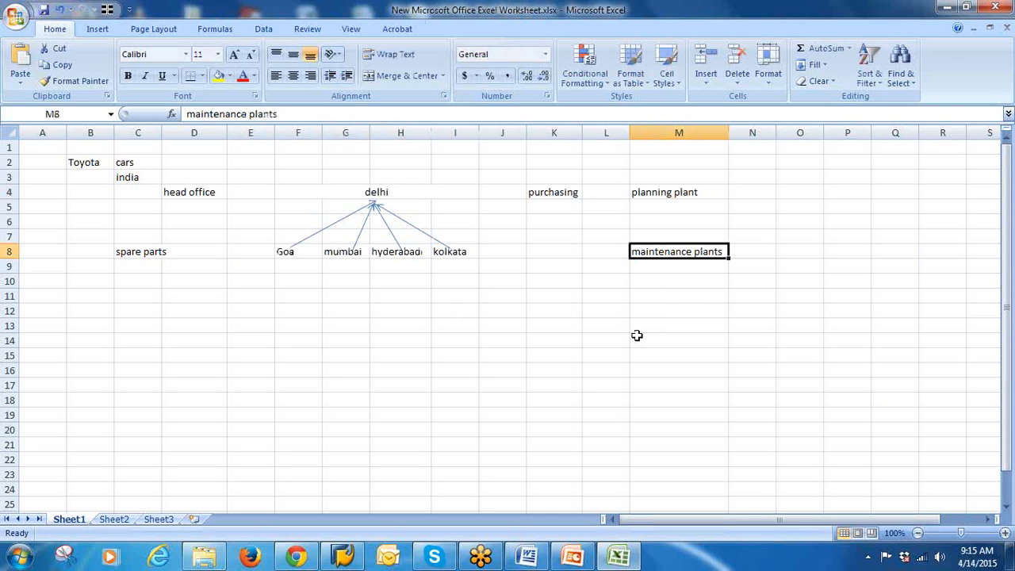
{"action": "left_click_drag", "start_coordinate": [664, 197], "coordinate": [662, 249]}
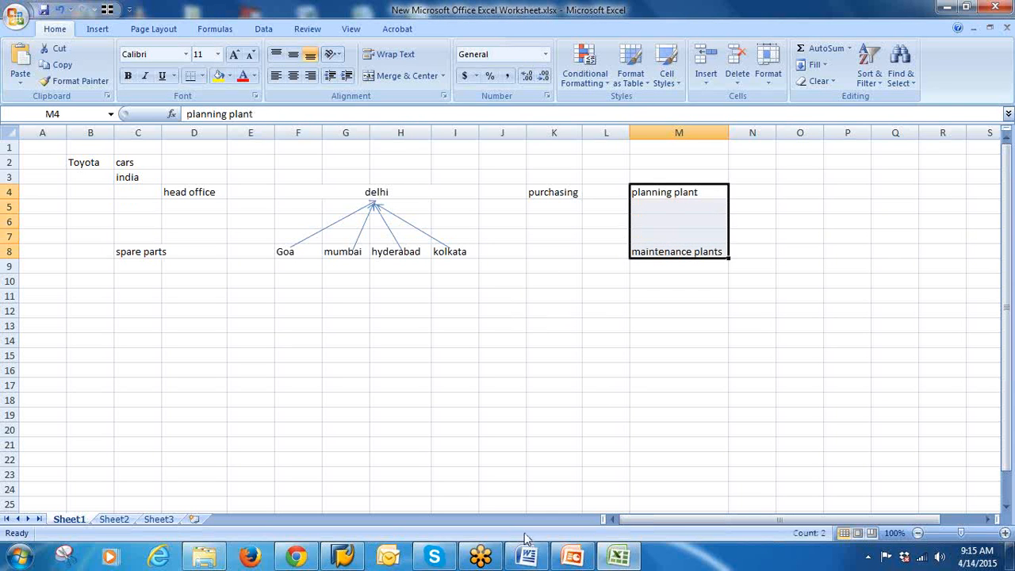
Switch to the PM - Demo presentation in PowerPoint and review the Organizational Structure of PM slide, including Planner Groups
{"action": "left_click", "coordinate": [566, 558]}
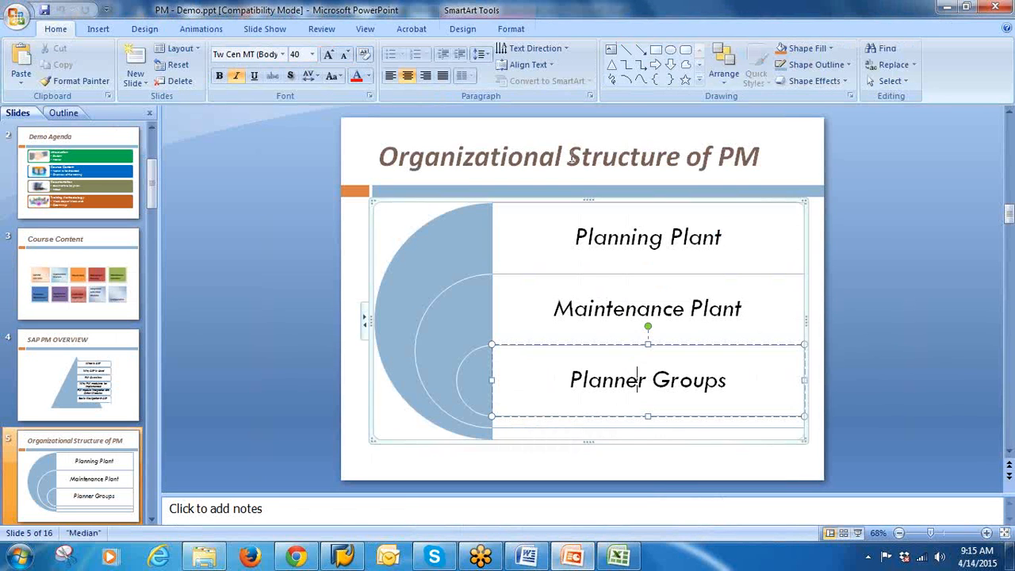
{"action": "left_click", "coordinate": [567, 156]}
{"action": "triple_click", "coordinate": [736, 158]}
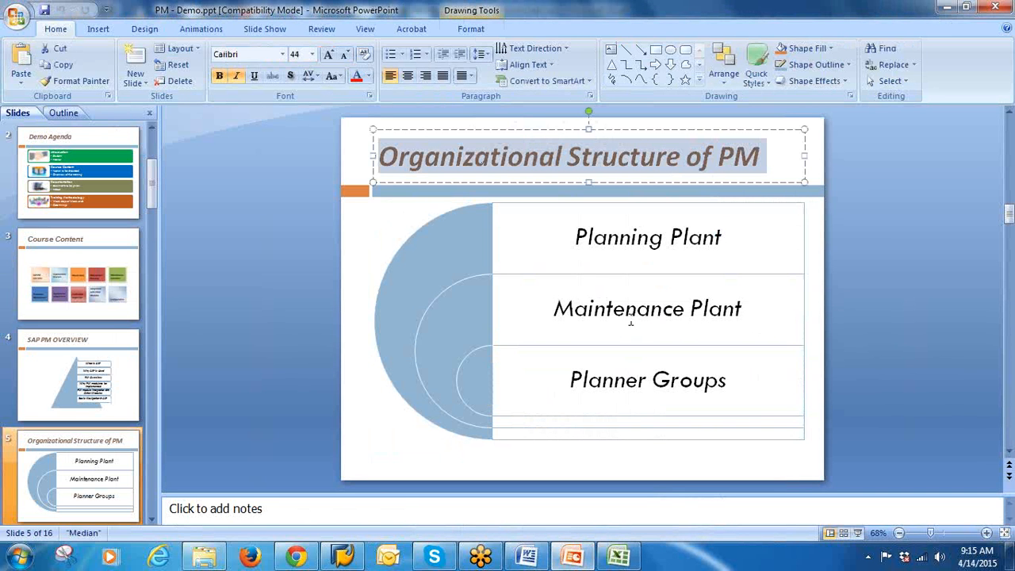
{"action": "left_click", "coordinate": [667, 382]}
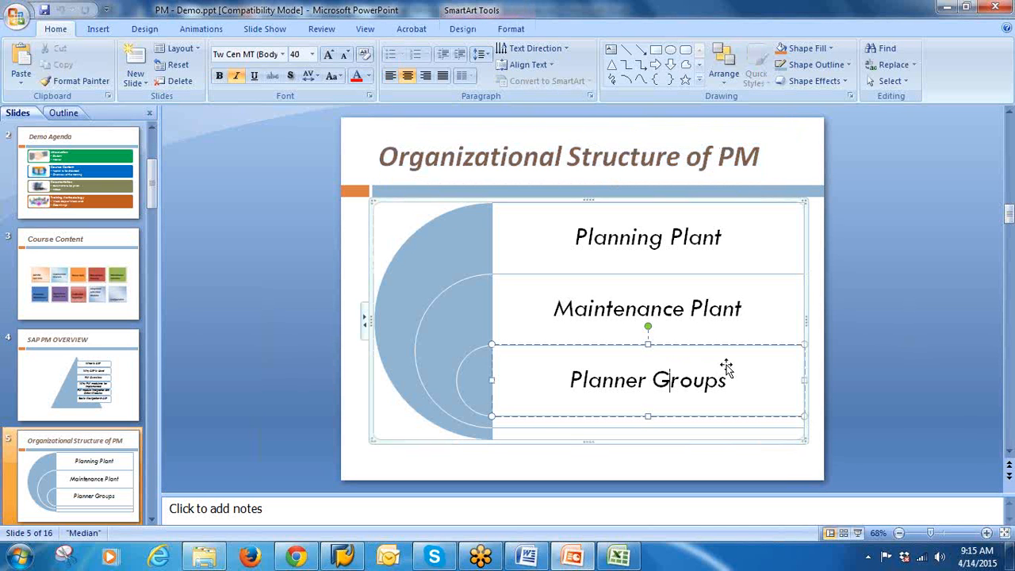
{"action": "left_click_drag", "start_coordinate": [572, 379], "coordinate": [718, 394]}
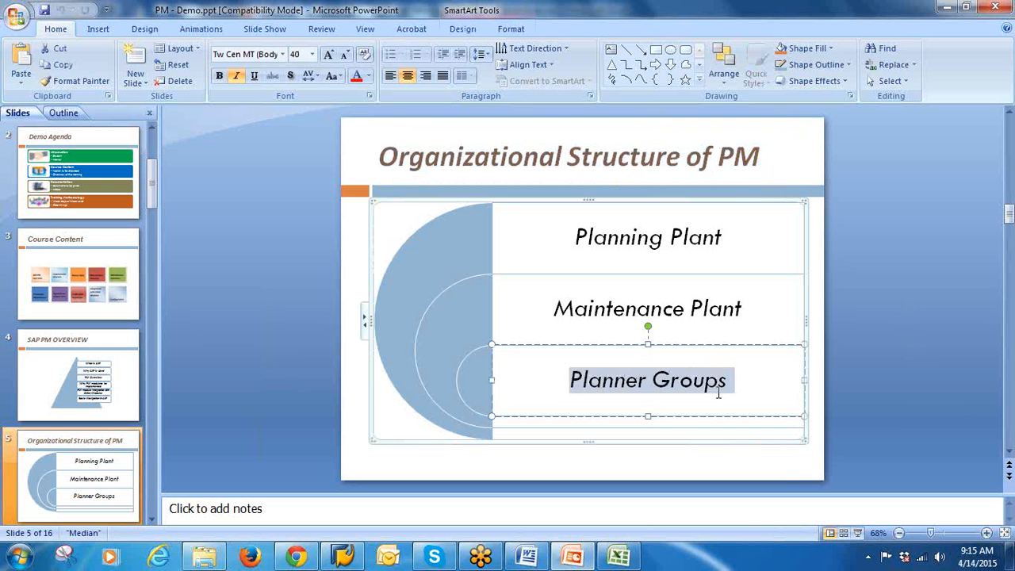
{"action": "left_click", "coordinate": [639, 392]}
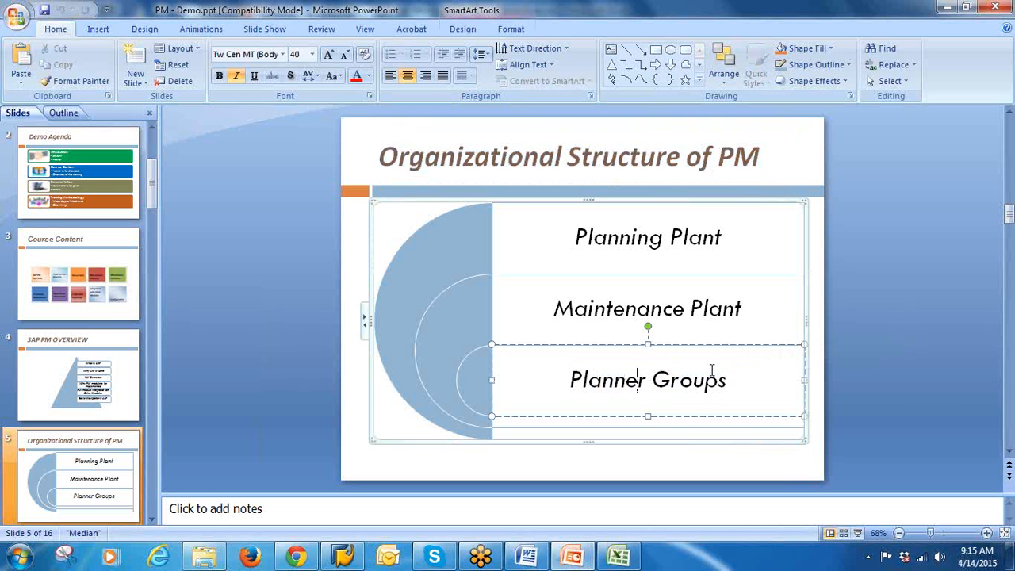
Go to slide 6, Master Data & Technical Objects of PM, and examine its technical objects diagram
{"action": "left_click", "coordinate": [151, 520]}
{"action": "left_click", "coordinate": [70, 472]}
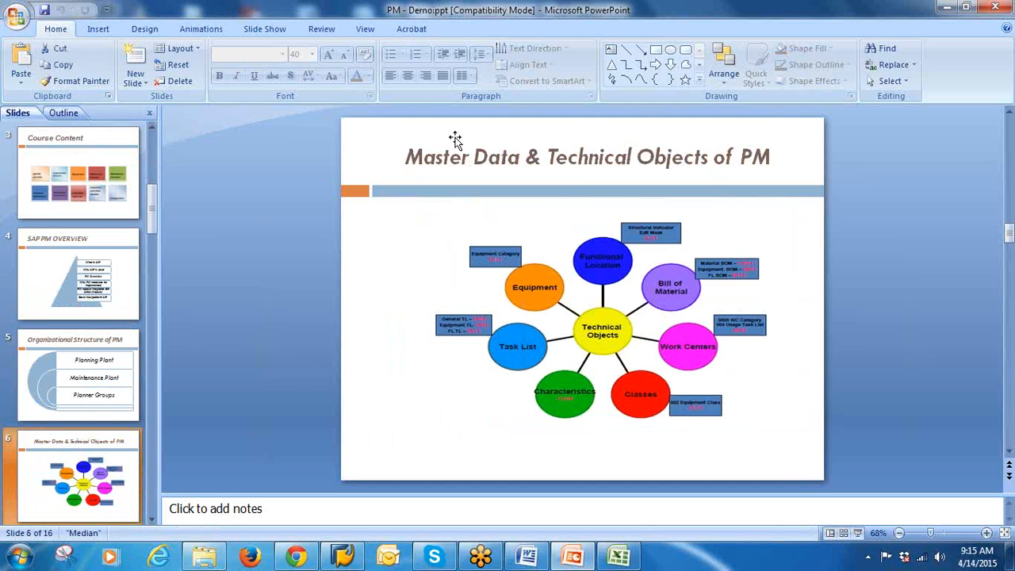
{"action": "left_click", "coordinate": [616, 157]}
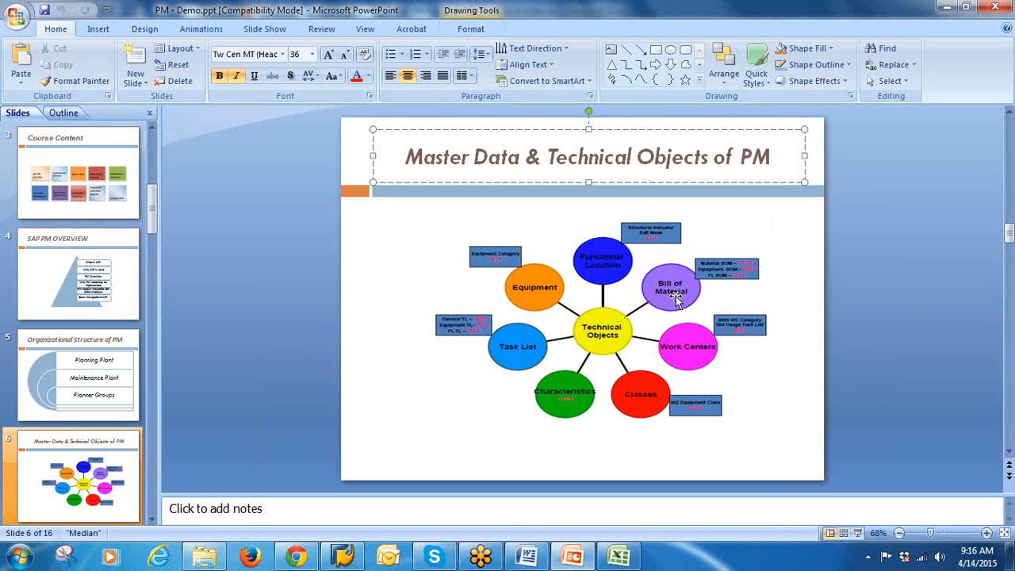
{"action": "left_click", "coordinate": [582, 279]}
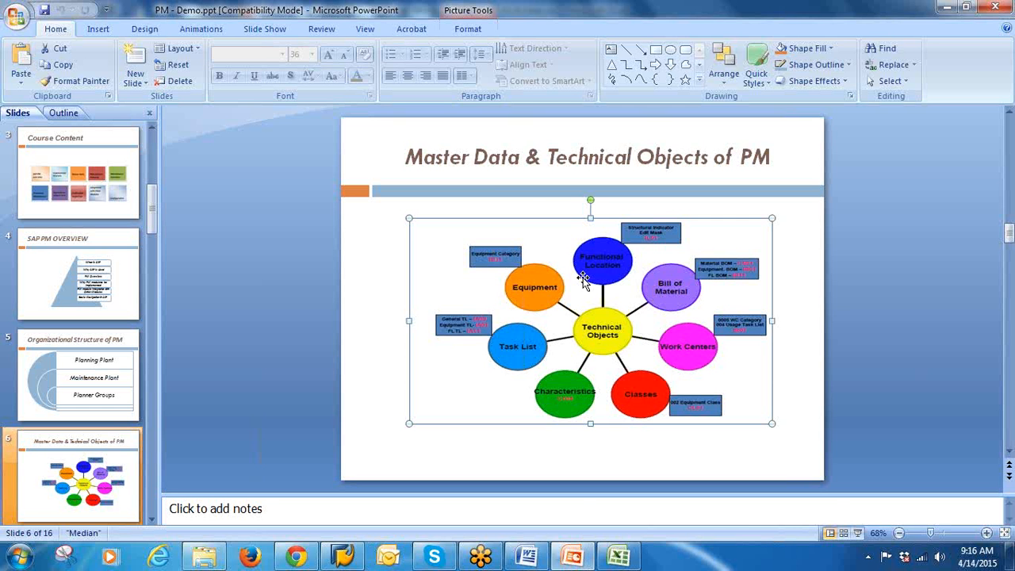
Switch to the Excel worksheet to note IE01 in cell K14 below the Toyota diagram, and return to the PM - Demo presentation in PowerPoint
{"action": "left_click", "coordinate": [619, 556]}
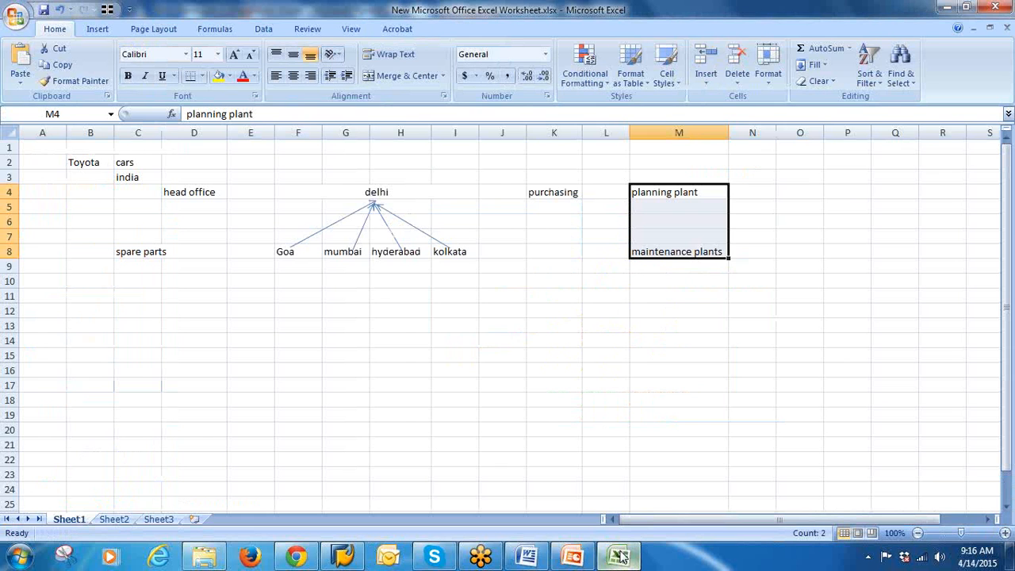
{"action": "left_click", "coordinate": [538, 343]}
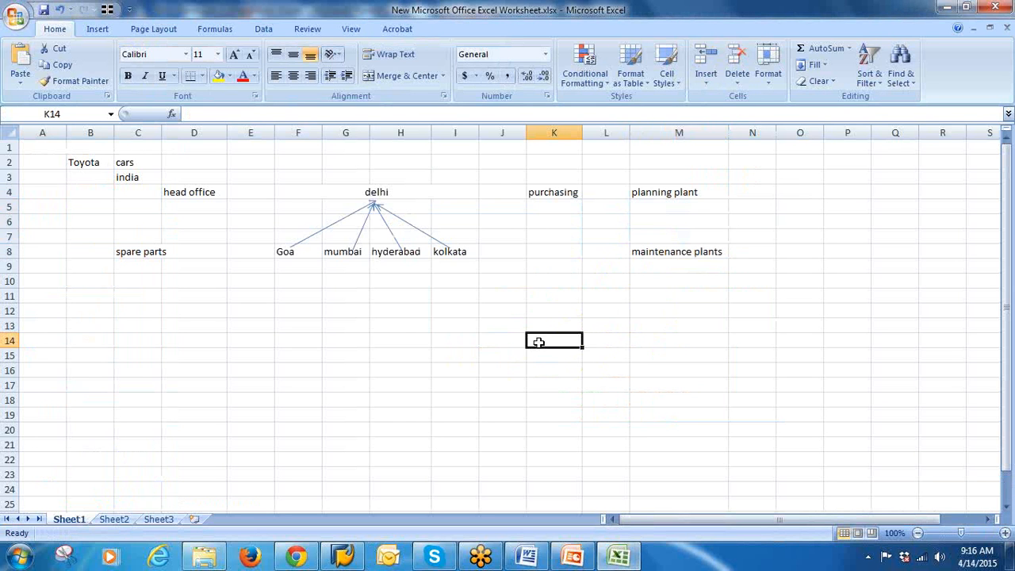
{"action": "type", "text": "IE01"}
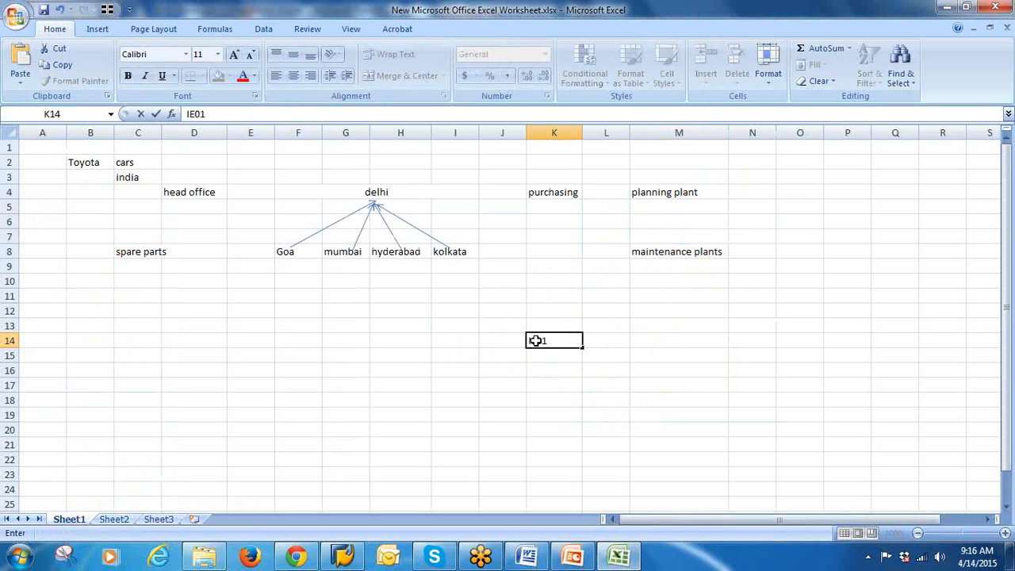
{"action": "left_click", "coordinate": [623, 366]}
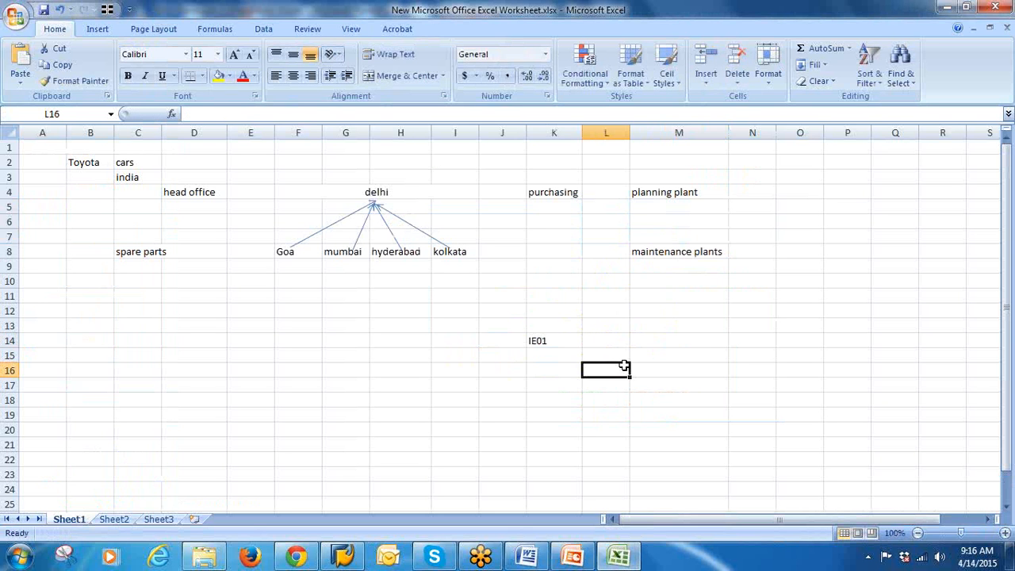
{"action": "left_click", "coordinate": [544, 340]}
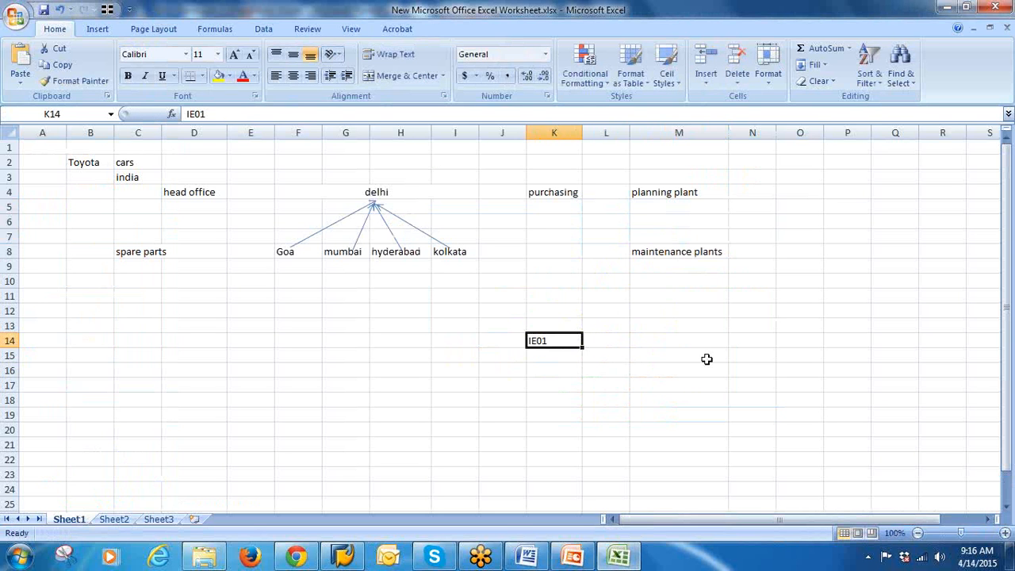
{"action": "left_click", "coordinate": [593, 341]}
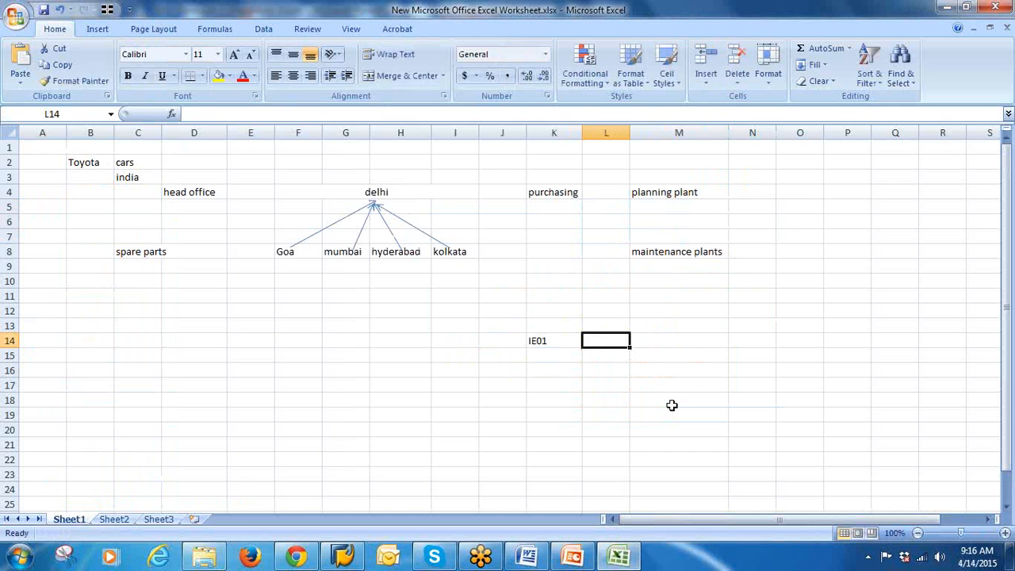
{"action": "key", "text": "alt+Tab"}
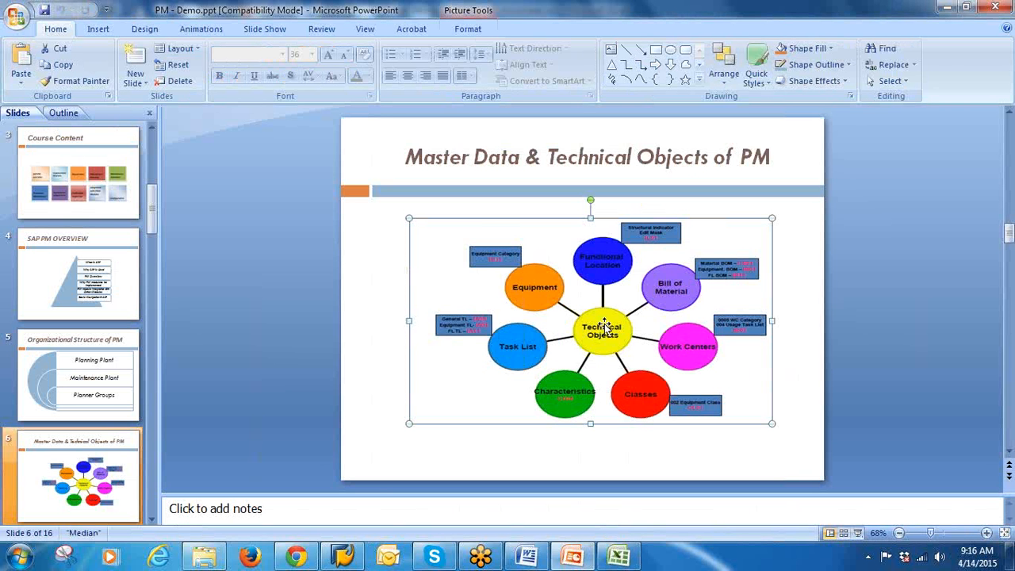